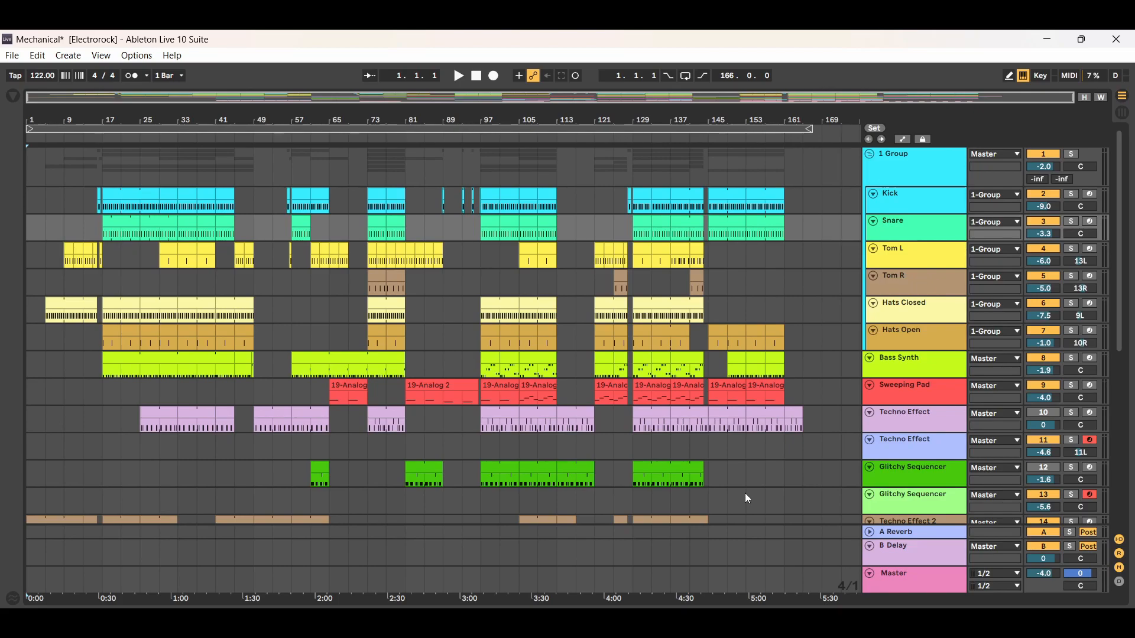
# - Open the device chain of the 1 Group track to view its effects
pyautogui.click(937, 205)
pyautogui.click(932, 227)
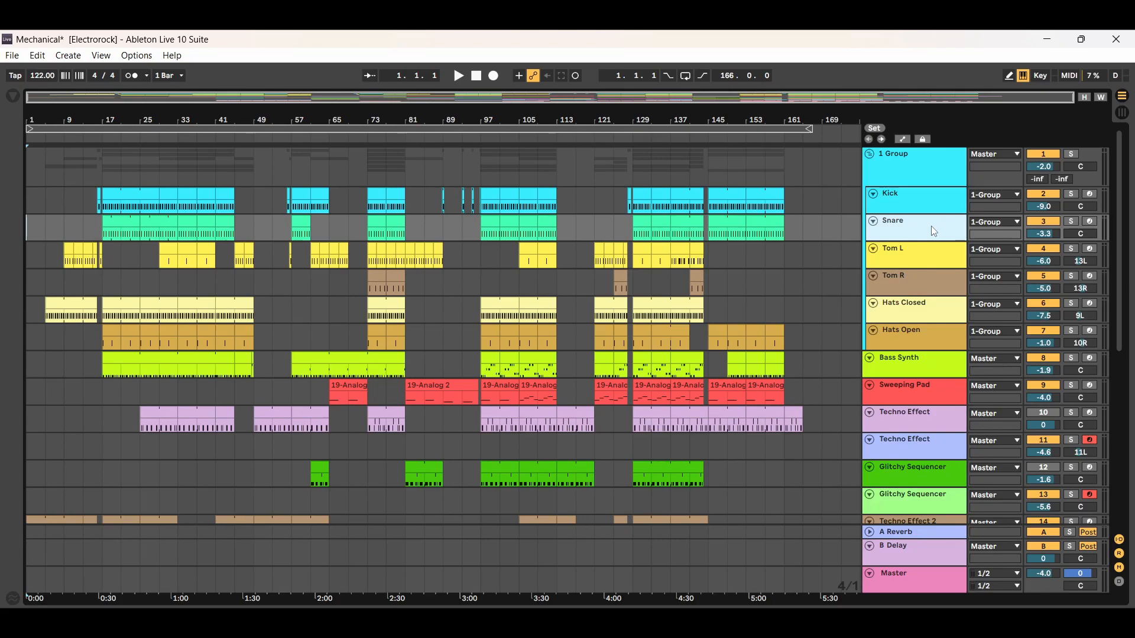
pyautogui.click(937, 175)
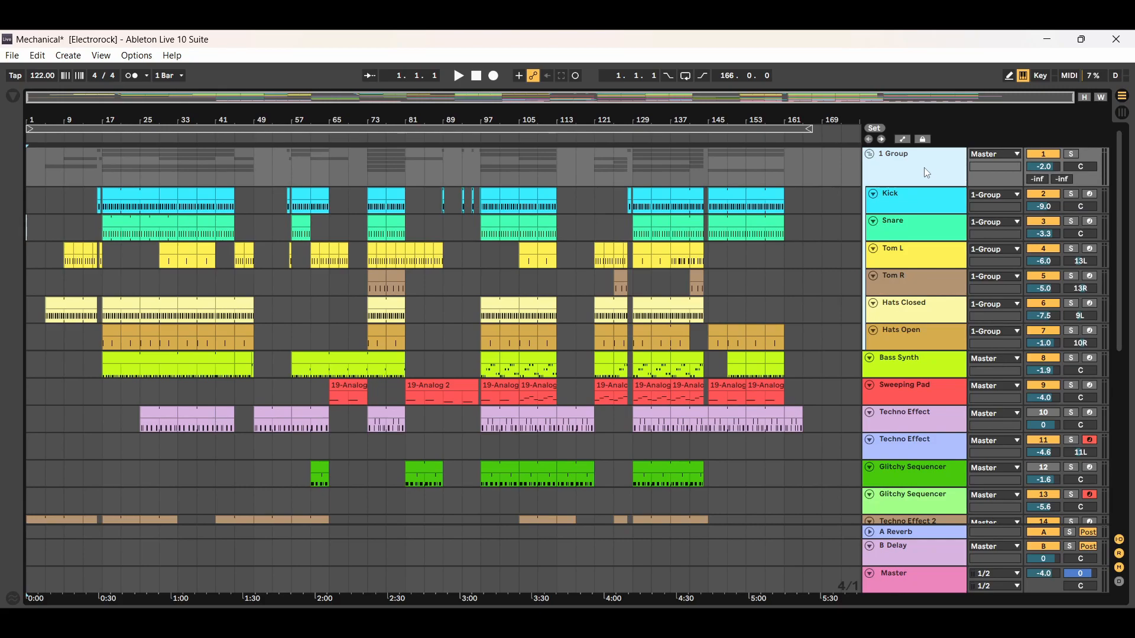
pyautogui.doubleClick(927, 172)
pyautogui.rightClick(927, 172)
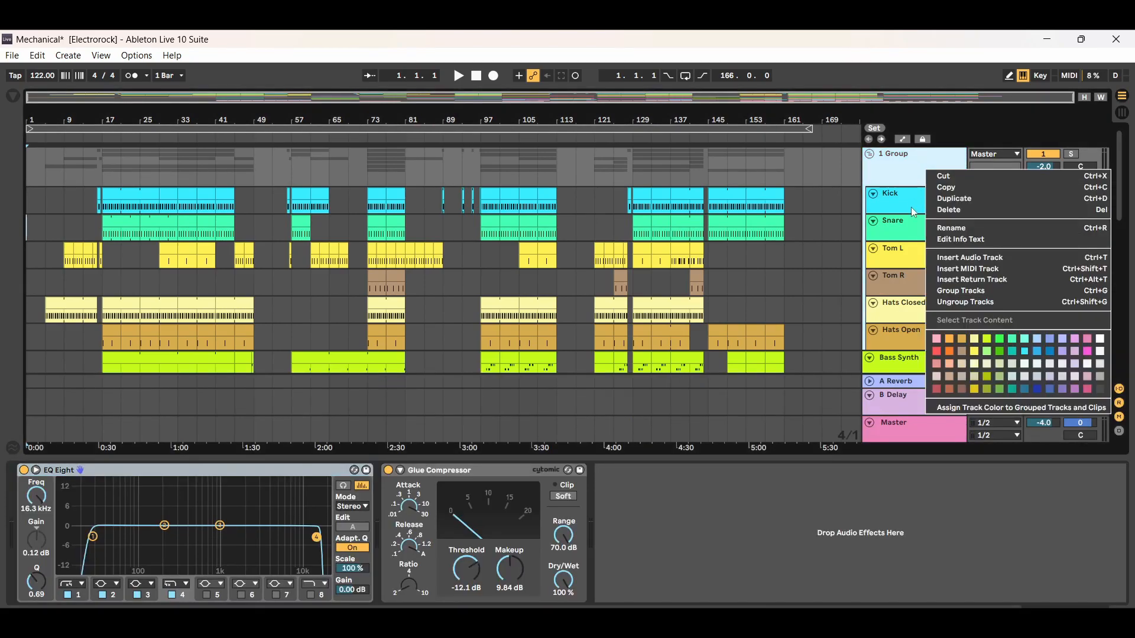
pyautogui.click(903, 175)
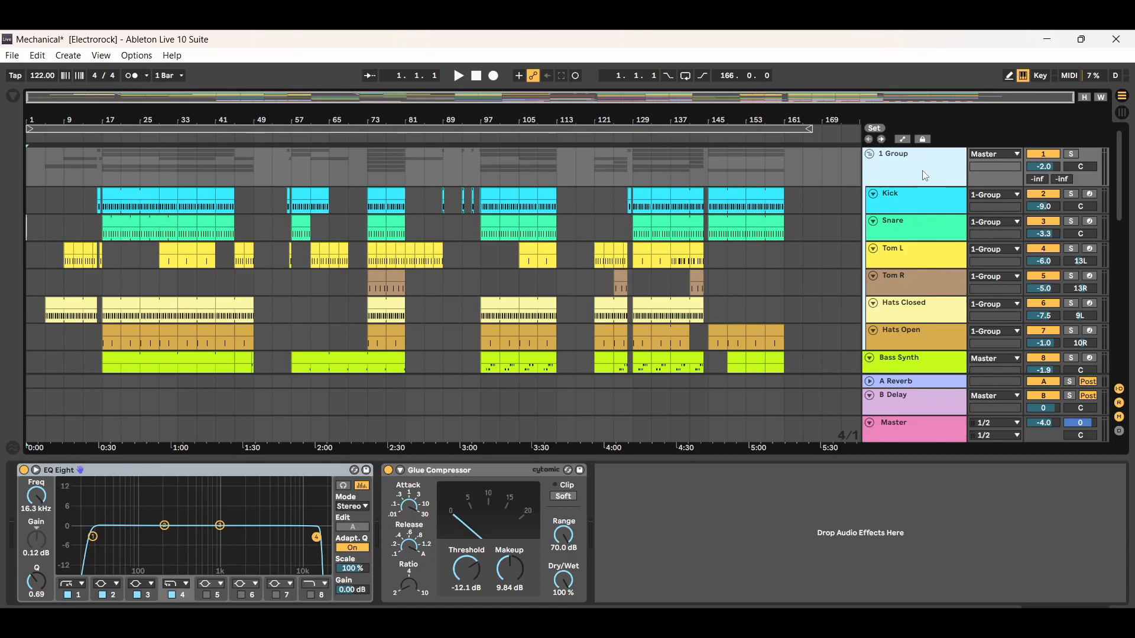
# - Look through the device chains of the individual drum tracks, from Kick and Snare through the toms and hats
pyautogui.click(933, 204)
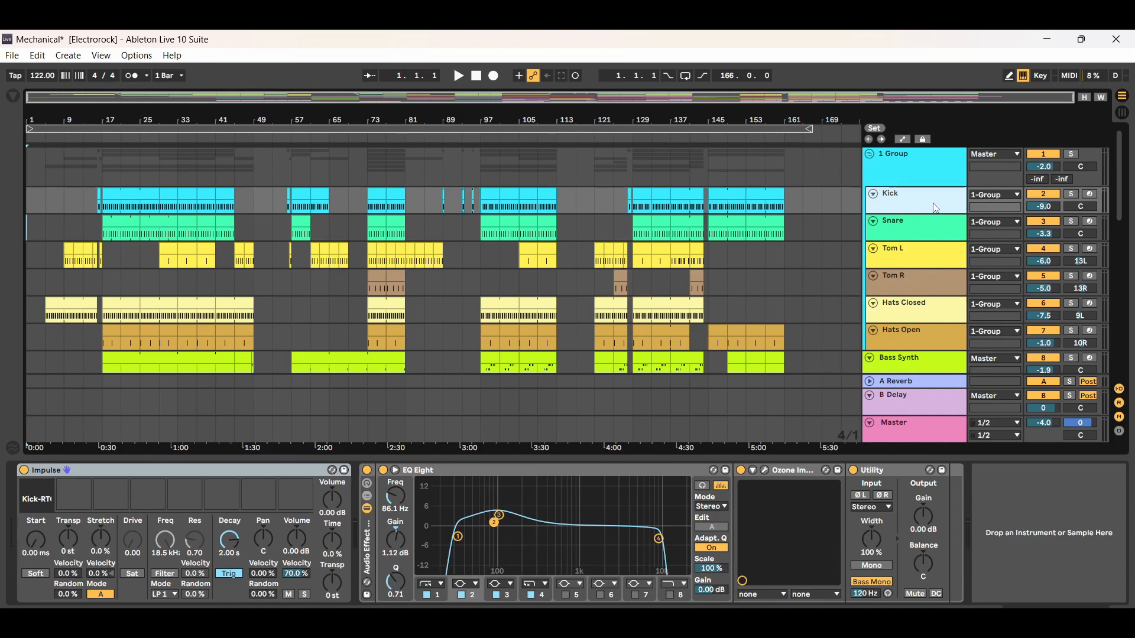
pyautogui.click(933, 226)
pyautogui.click(926, 200)
pyautogui.click(918, 225)
pyautogui.click(917, 201)
pyautogui.click(911, 279)
pyautogui.click(910, 256)
pyautogui.click(913, 227)
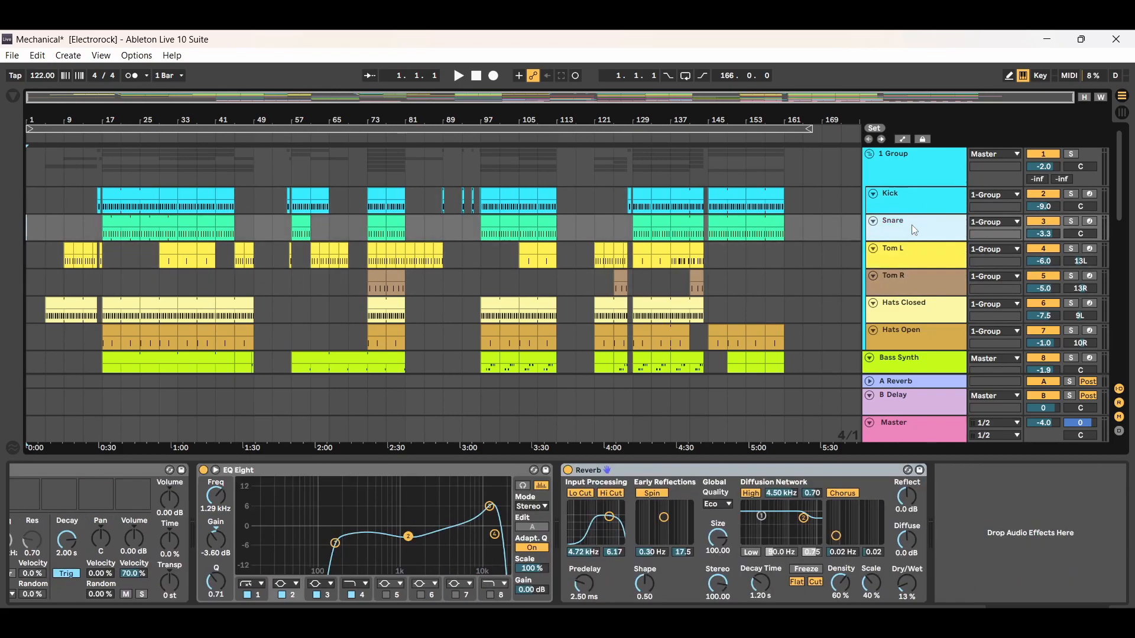
pyautogui.click(917, 205)
pyautogui.click(911, 310)
pyautogui.click(904, 337)
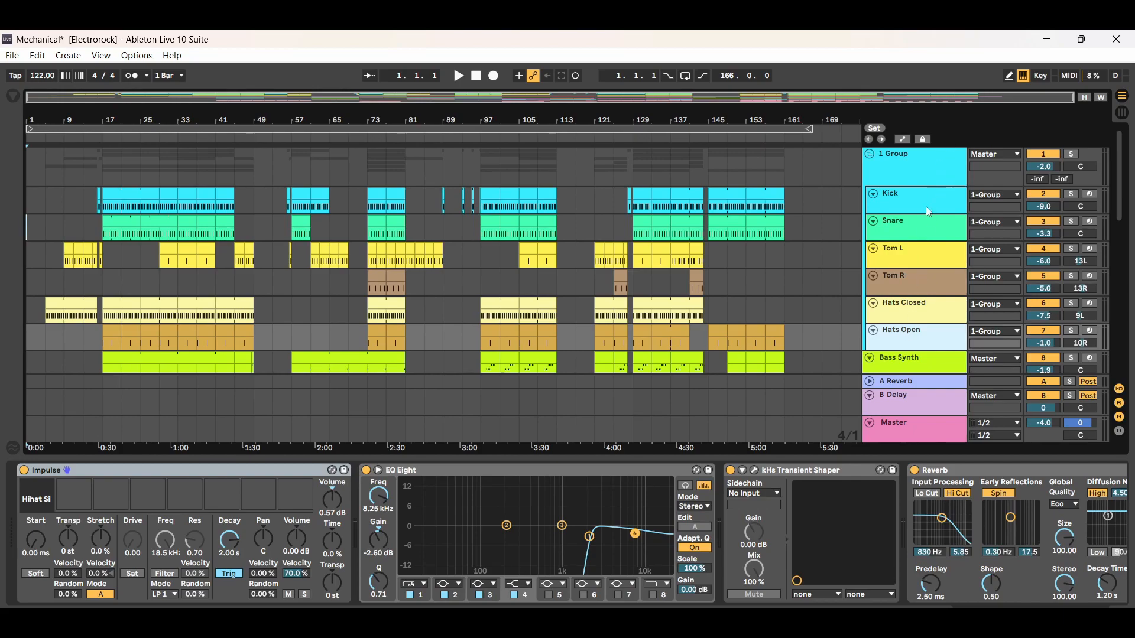
# - Return to the Snare track's device chain and select its Impulse instrument
pyautogui.click(924, 237)
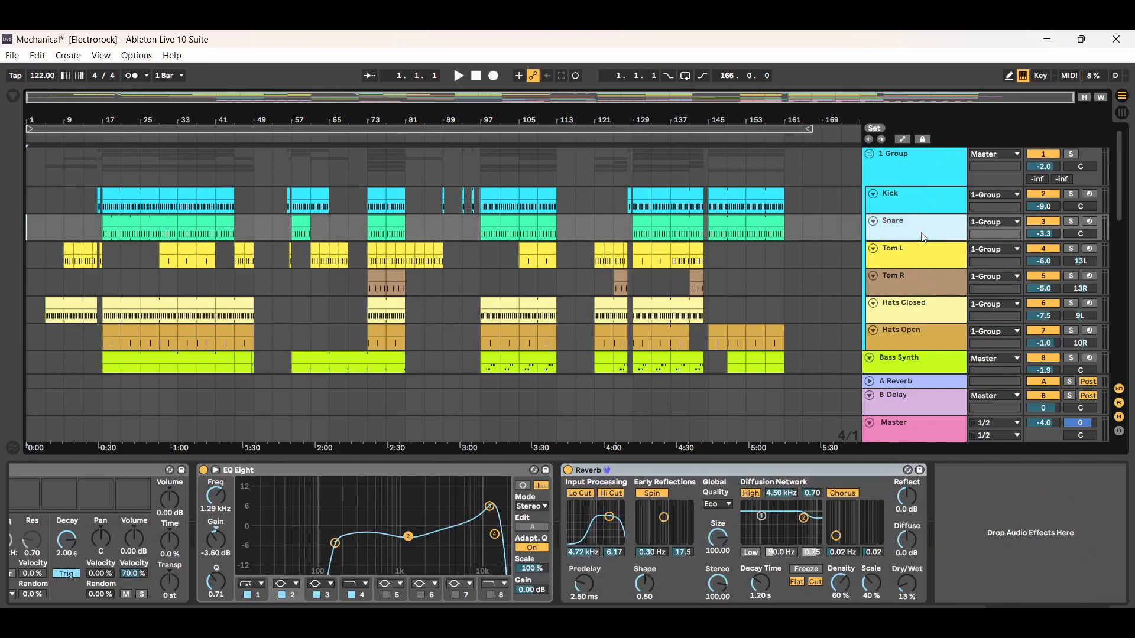
pyautogui.click(915, 207)
pyautogui.click(921, 236)
pyautogui.click(1047, 616)
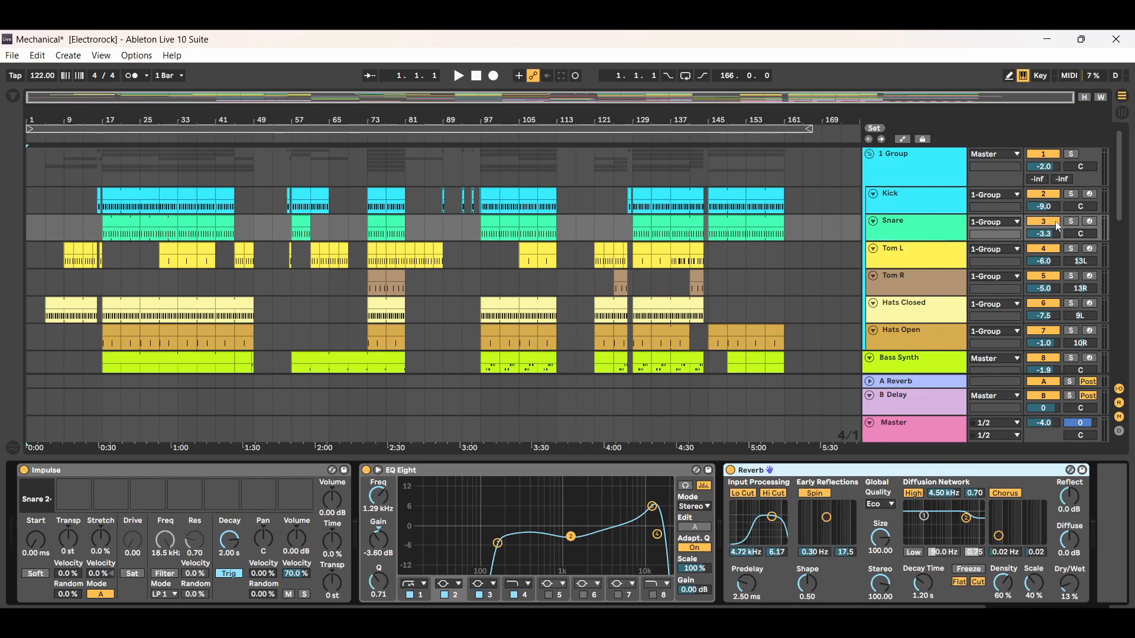
pyautogui.rightClick(895, 223)
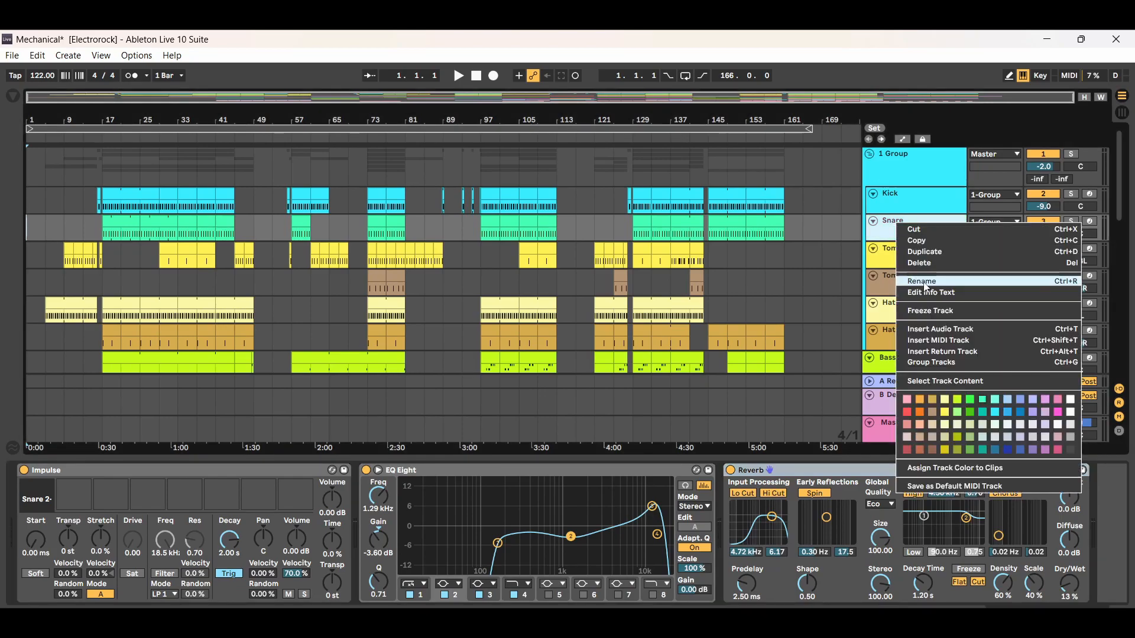
pyautogui.click(885, 234)
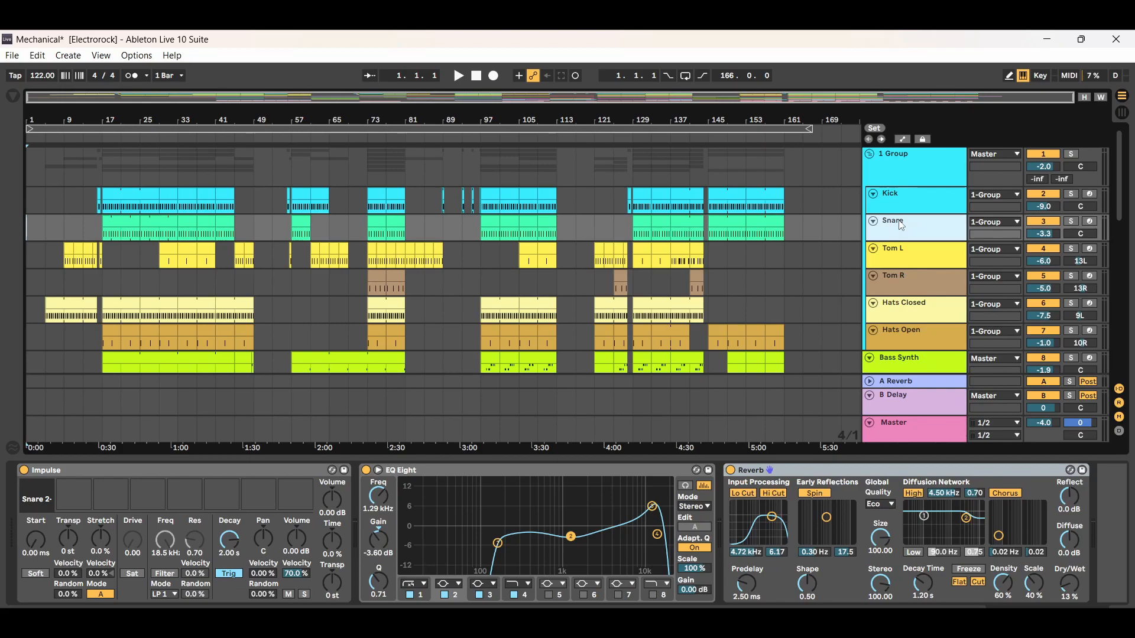
pyautogui.click(154, 474)
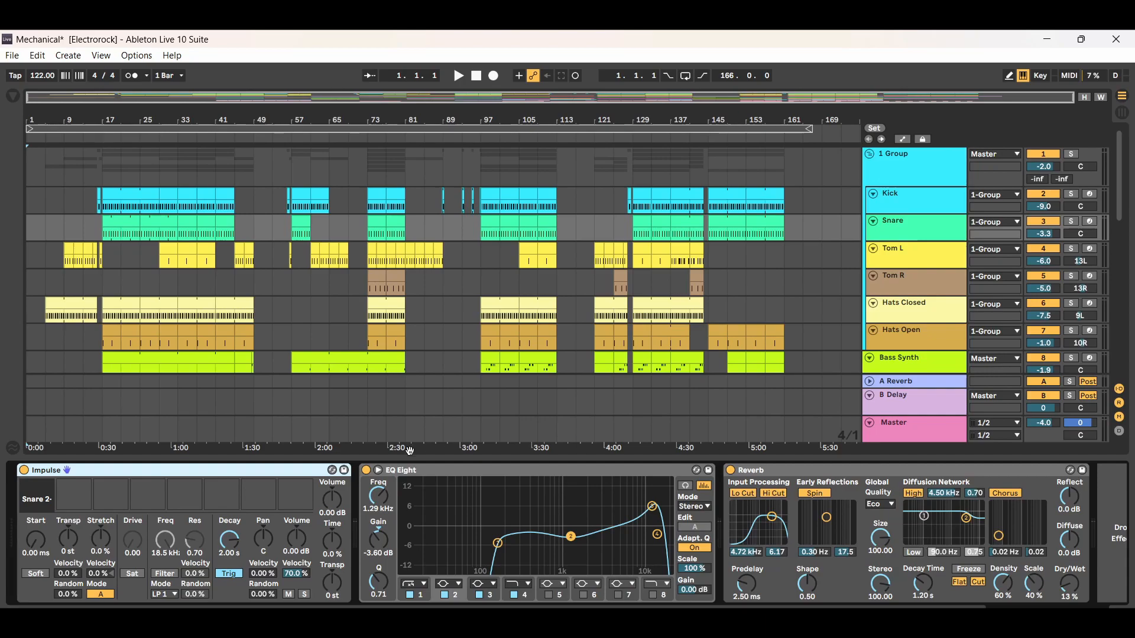
# - Open the browser and find Impulse among the instruments, comparing it with the Snare track's Impulse device
pyautogui.click(13, 97)
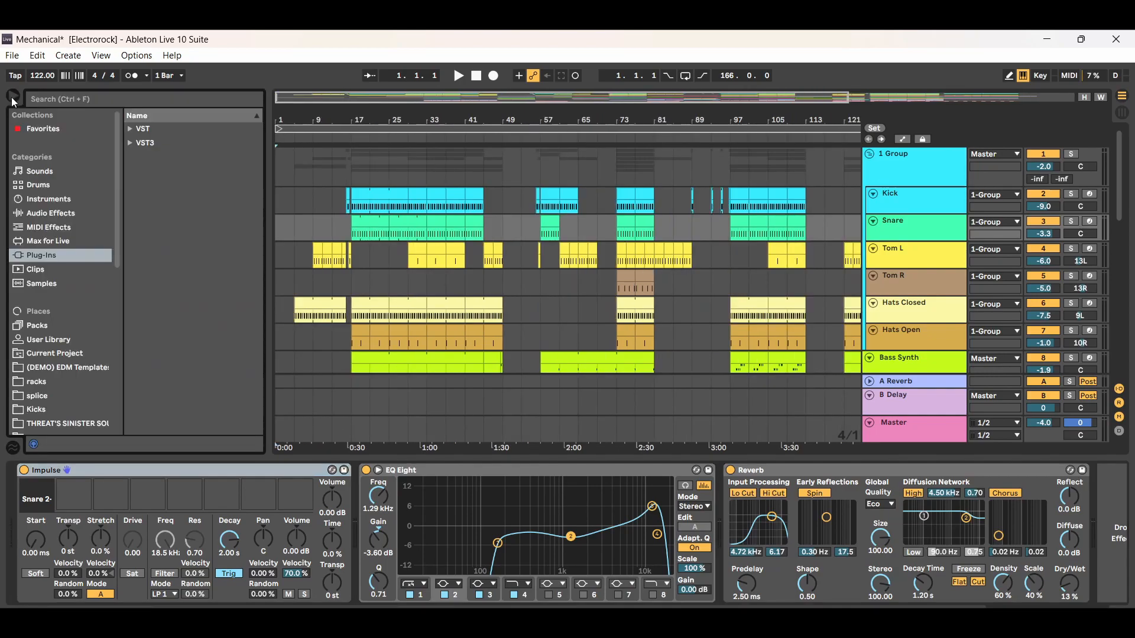
pyautogui.click(50, 202)
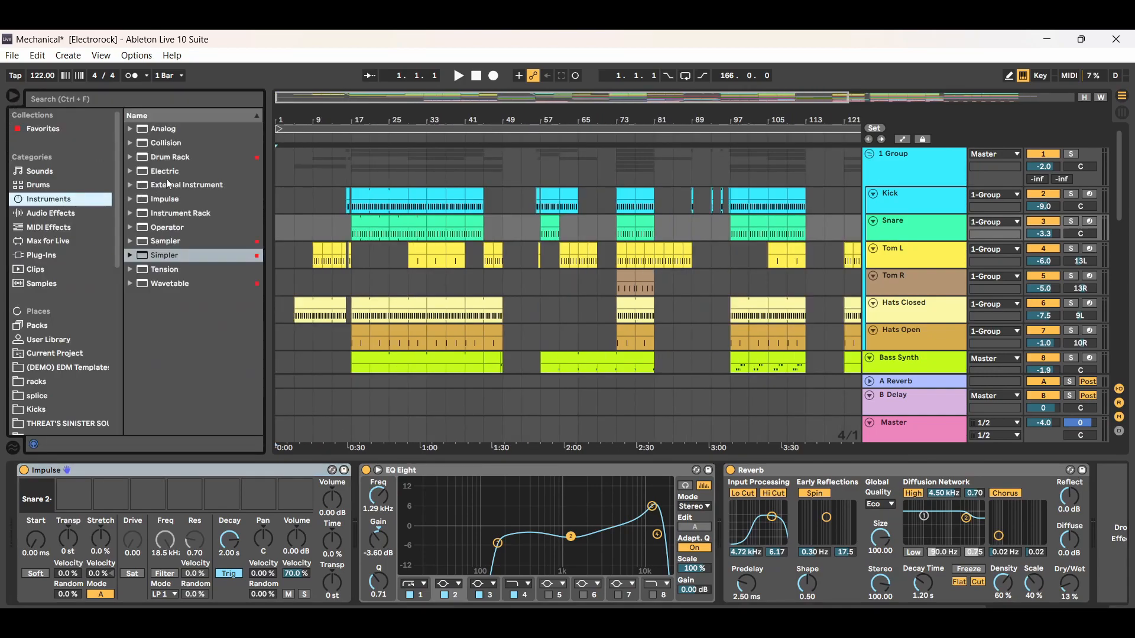
pyautogui.click(160, 201)
pyautogui.moveTo(169, 202)
pyautogui.mouseDown()
pyautogui.moveTo(140, 296)
pyautogui.moveTo(145, 492)
pyautogui.moveTo(172, 201)
pyautogui.mouseUp()
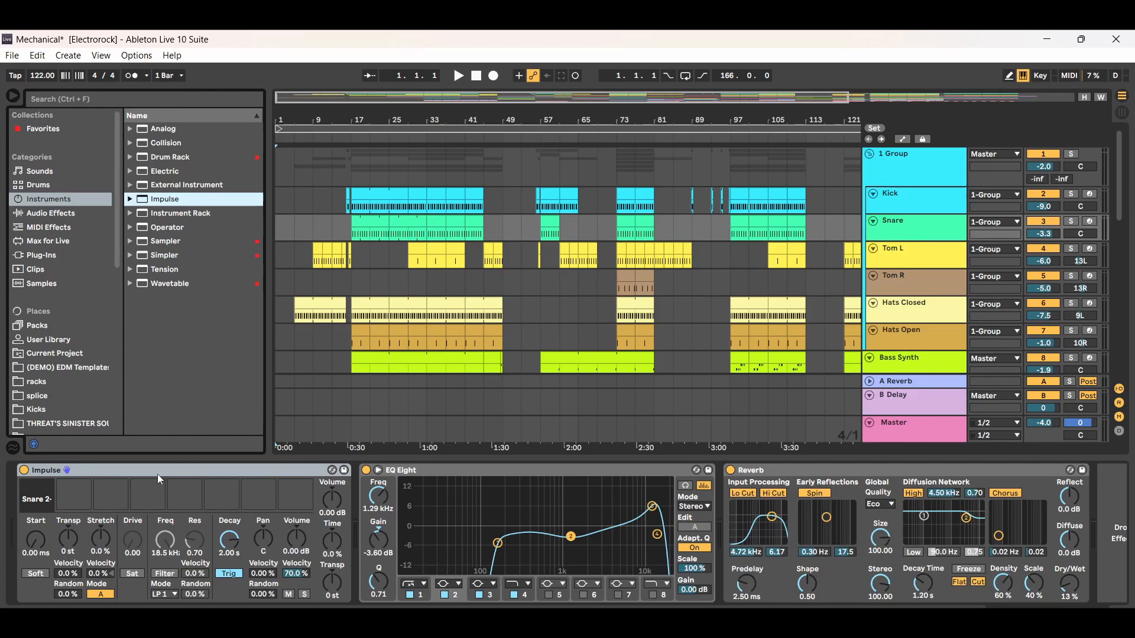
pyautogui.moveTo(37, 486)
# - Compare the samples loaded in the Impulse devices of the Kick and Snare tracks, ending on the Snare's Impulse
pyautogui.click(882, 232)
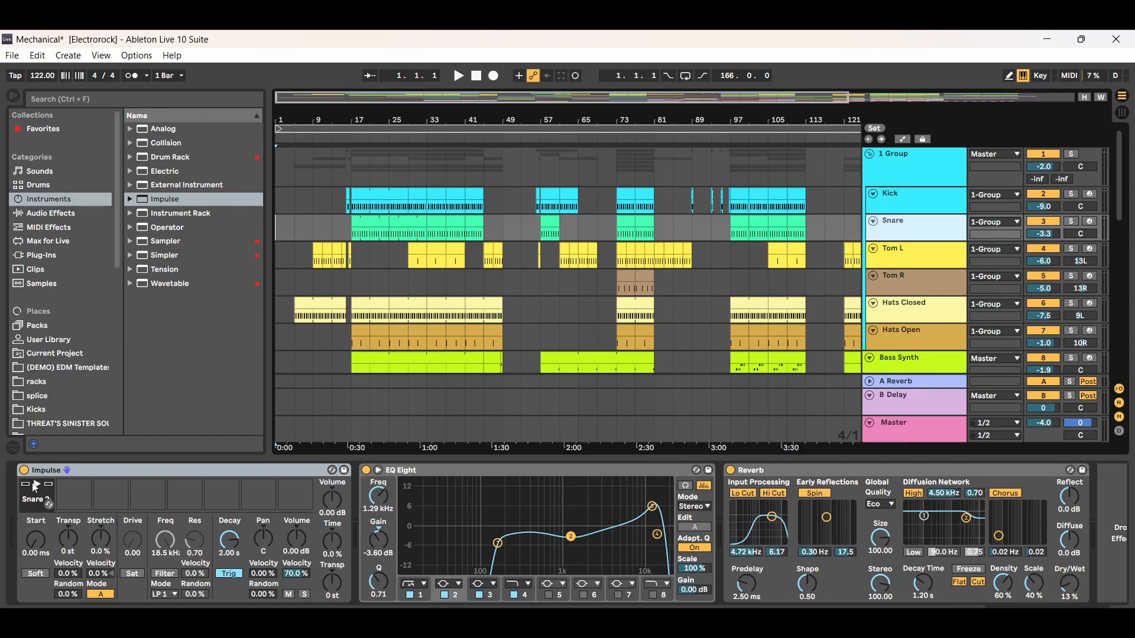
pyautogui.click(933, 200)
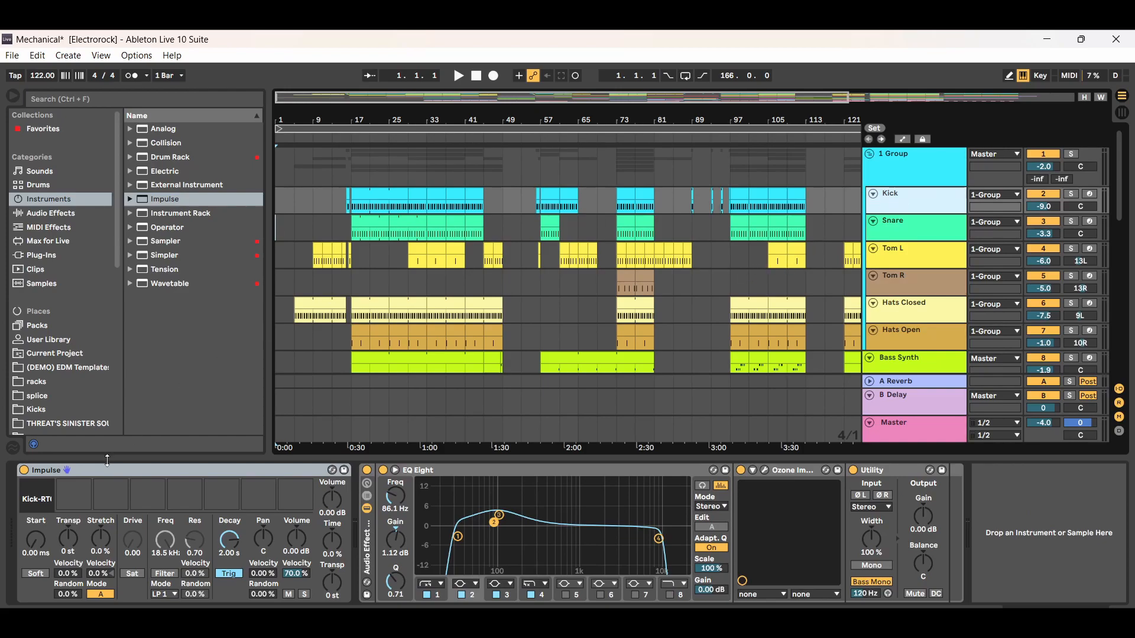
pyautogui.moveTo(54, 506)
pyautogui.click(923, 224)
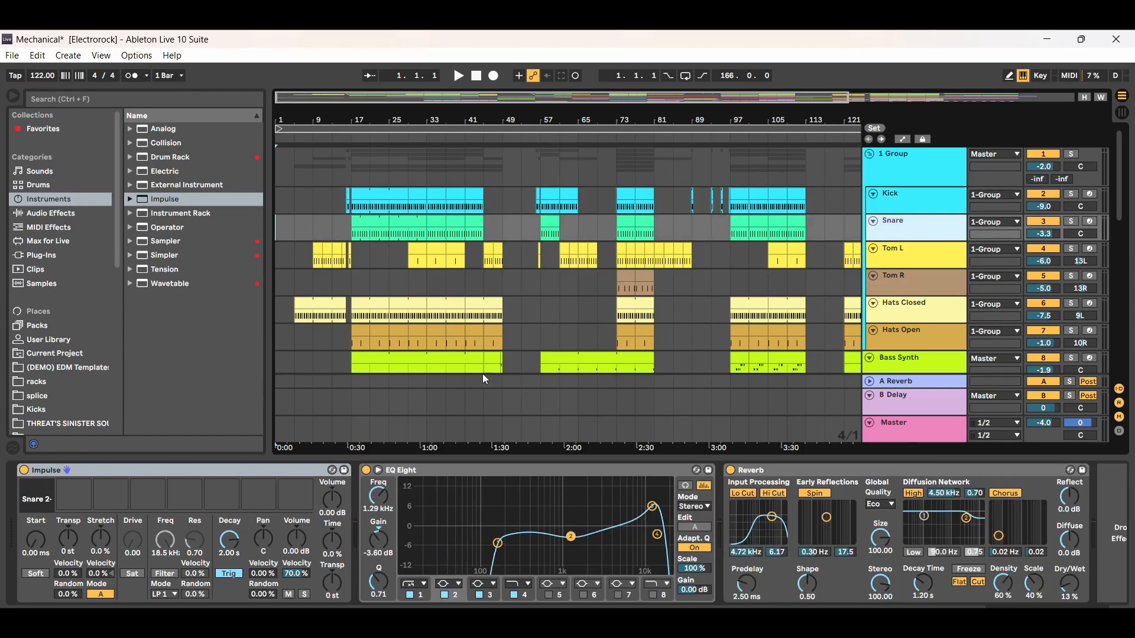
pyautogui.click(186, 476)
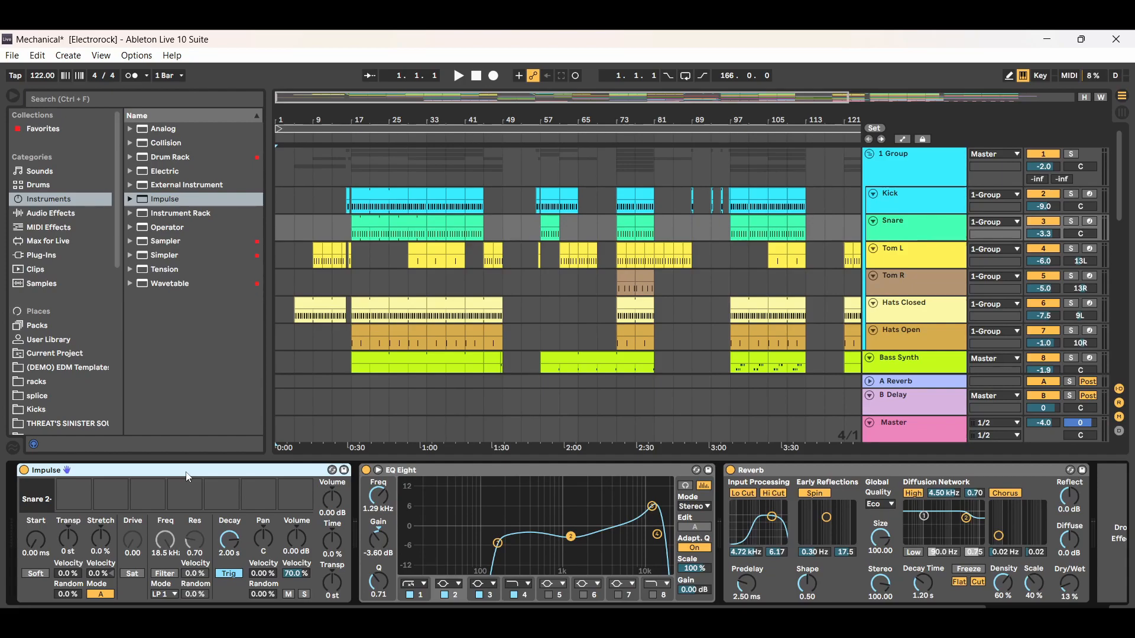
# - Search the sample library for "snare rto" and preview Snare 2-RTO.aif
pyautogui.click(44, 283)
pyautogui.click(115, 99)
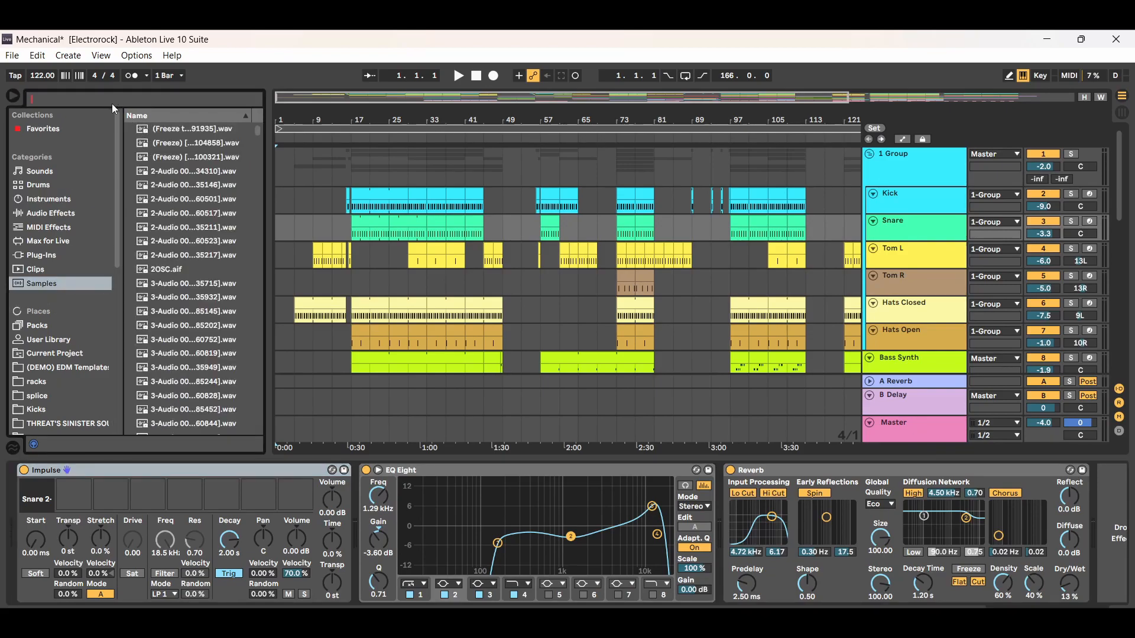
pyautogui.write('snare')
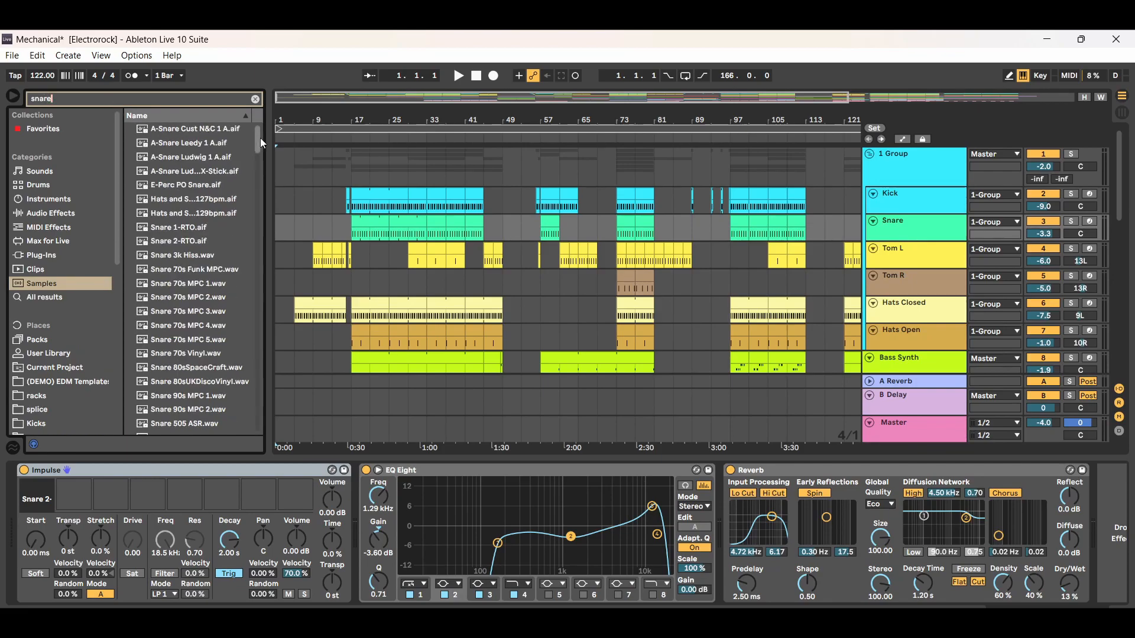
pyautogui.moveTo(260, 137); pyautogui.dragTo(257, 145)
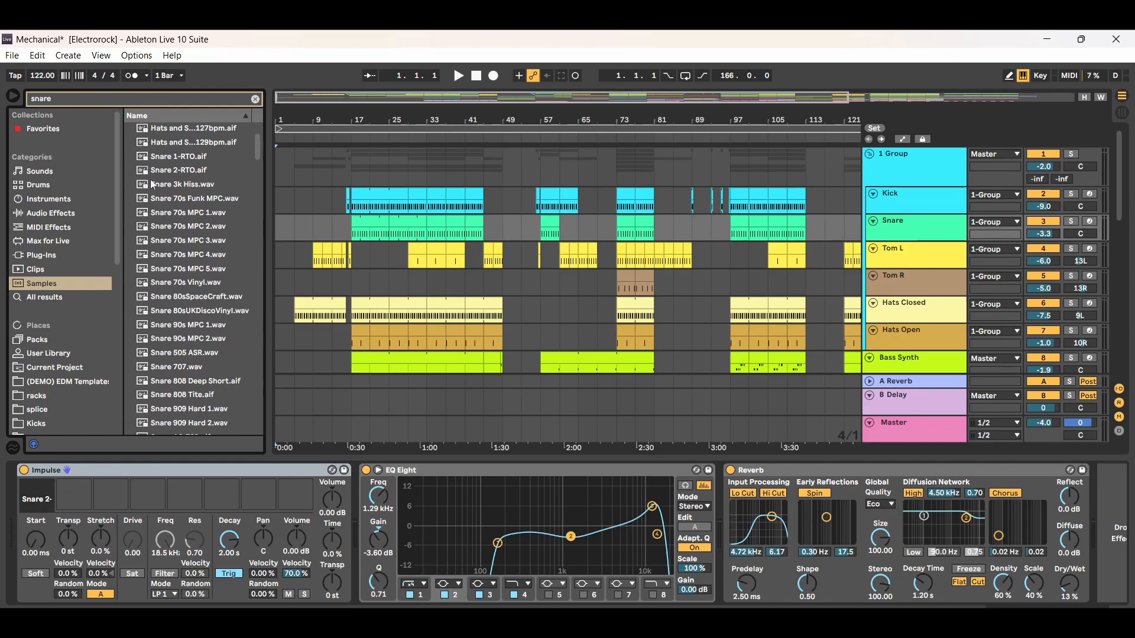
pyautogui.click(56, 99)
pyautogui.write('rto')
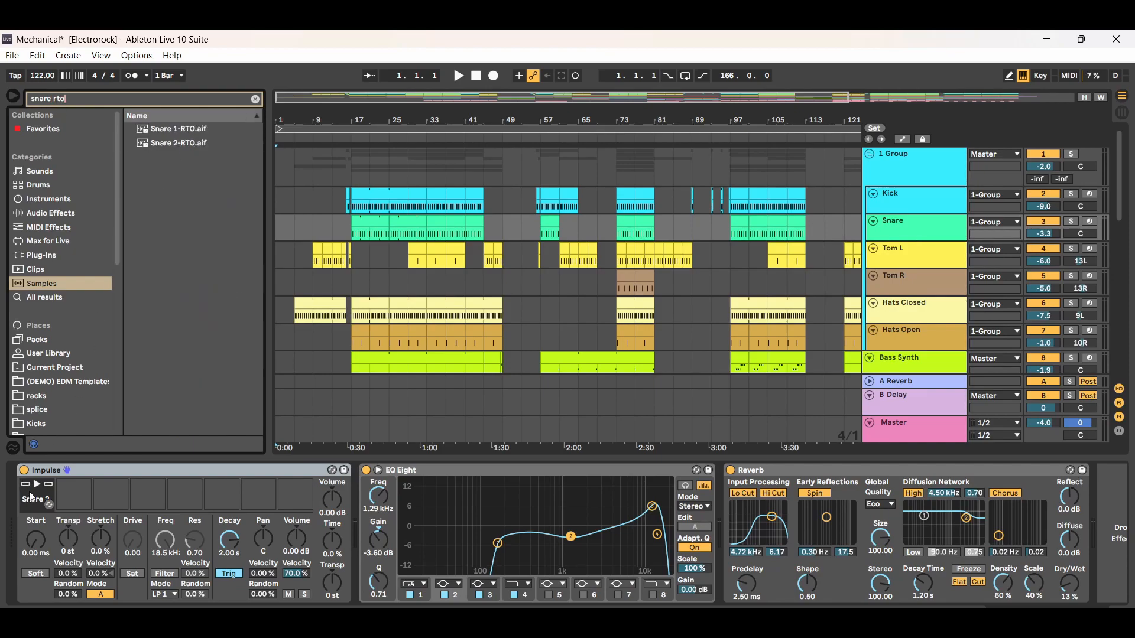
pyautogui.moveTo(186, 148)
pyautogui.mouseDown()
pyautogui.moveTo(154, 275)
pyautogui.moveTo(193, 147)
pyautogui.mouseUp()
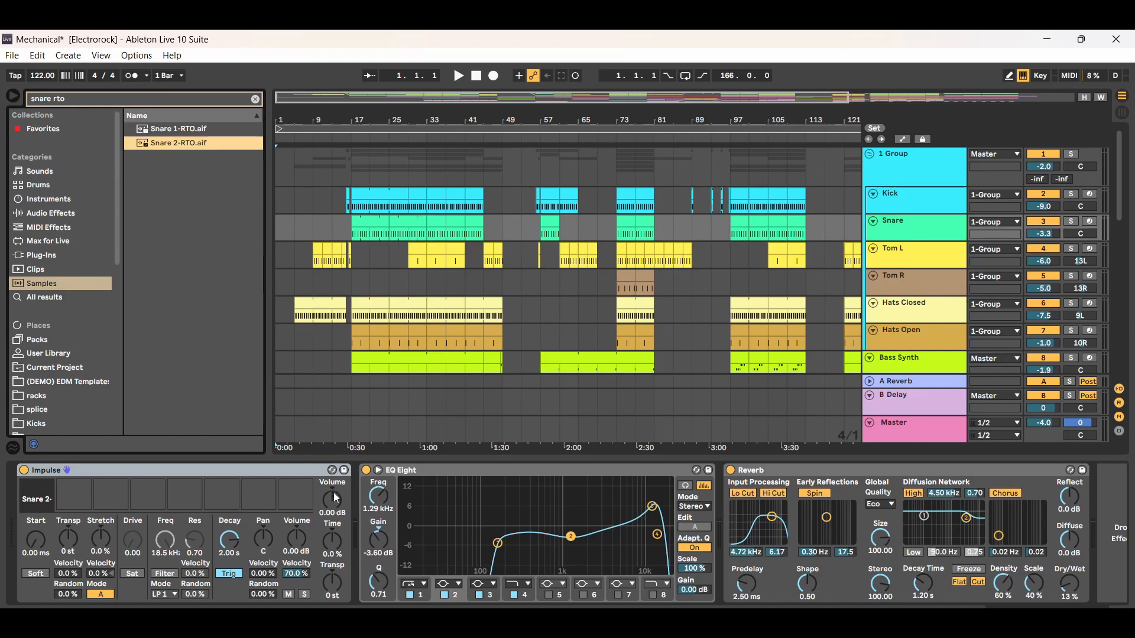
# - Select the Snare track's EQ Eight, clear the sample search and find EQ Eight among the audio effects
pyautogui.click(560, 470)
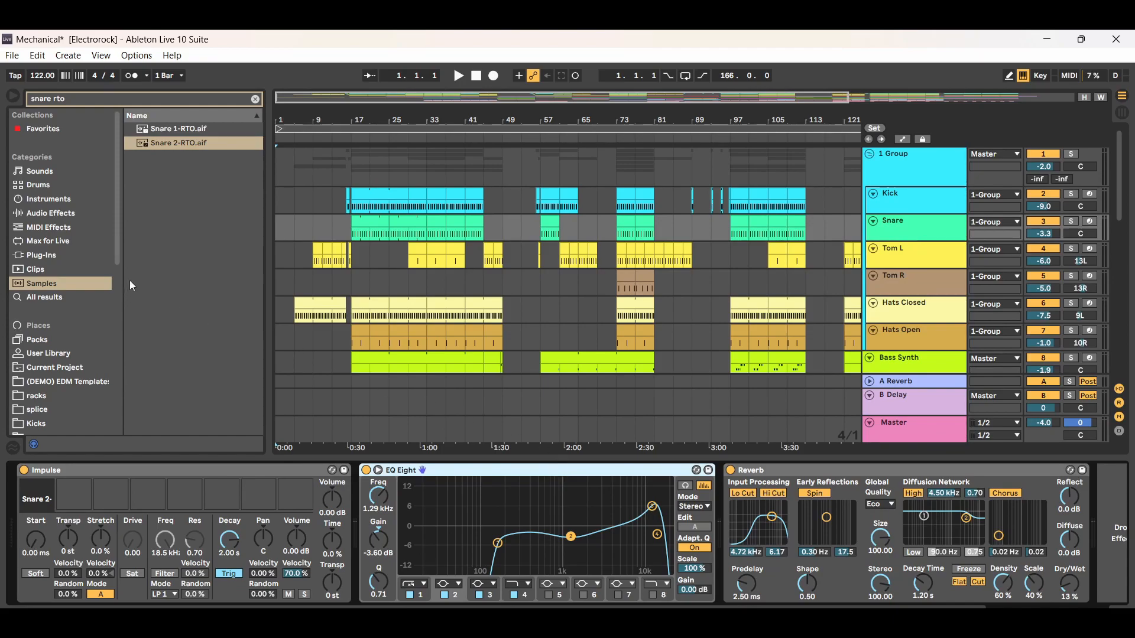
pyautogui.click(256, 99)
pyautogui.click(46, 216)
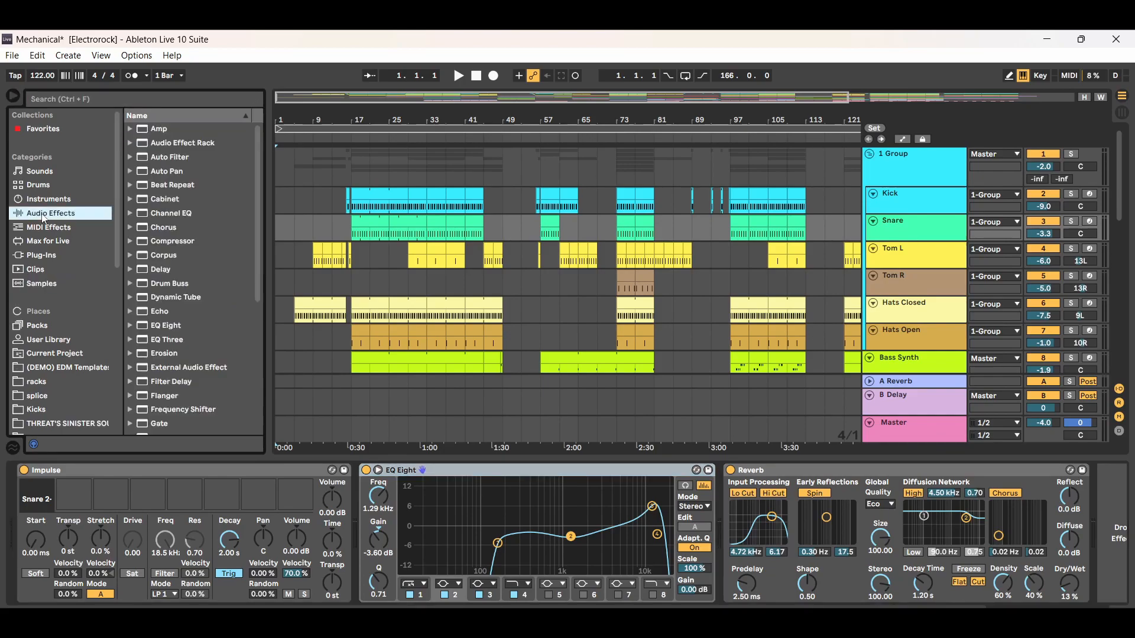
pyautogui.click(169, 325)
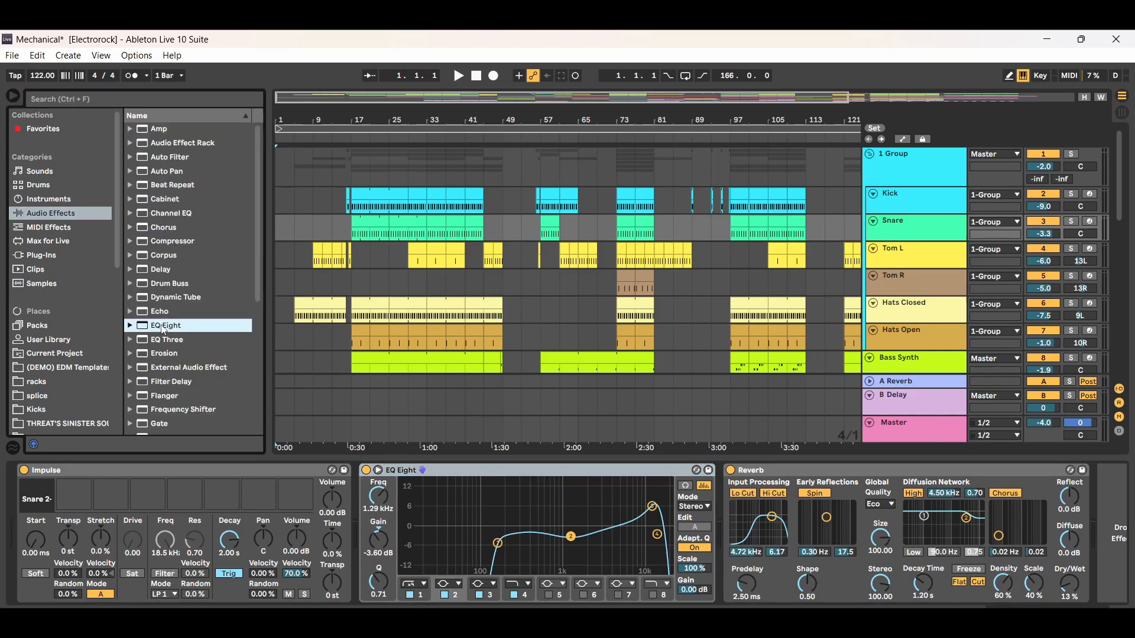
pyautogui.moveTo(172, 330)
pyautogui.mouseDown()
pyautogui.moveTo(207, 334)
pyautogui.moveTo(535, 499)
pyautogui.moveTo(231, 378)
pyautogui.moveTo(167, 325)
pyautogui.mouseUp()
# - Select the Snare track's Reverb device, find Reverb among the audio effects and view its preset folders
pyautogui.click(854, 471)
pyautogui.moveTo(258, 268); pyautogui.dragTo(258, 404)
pyautogui.moveTo(166, 343)
pyautogui.mouseDown()
pyautogui.moveTo(736, 504)
pyautogui.moveTo(486, 451)
pyautogui.moveTo(174, 346)
pyautogui.mouseUp()
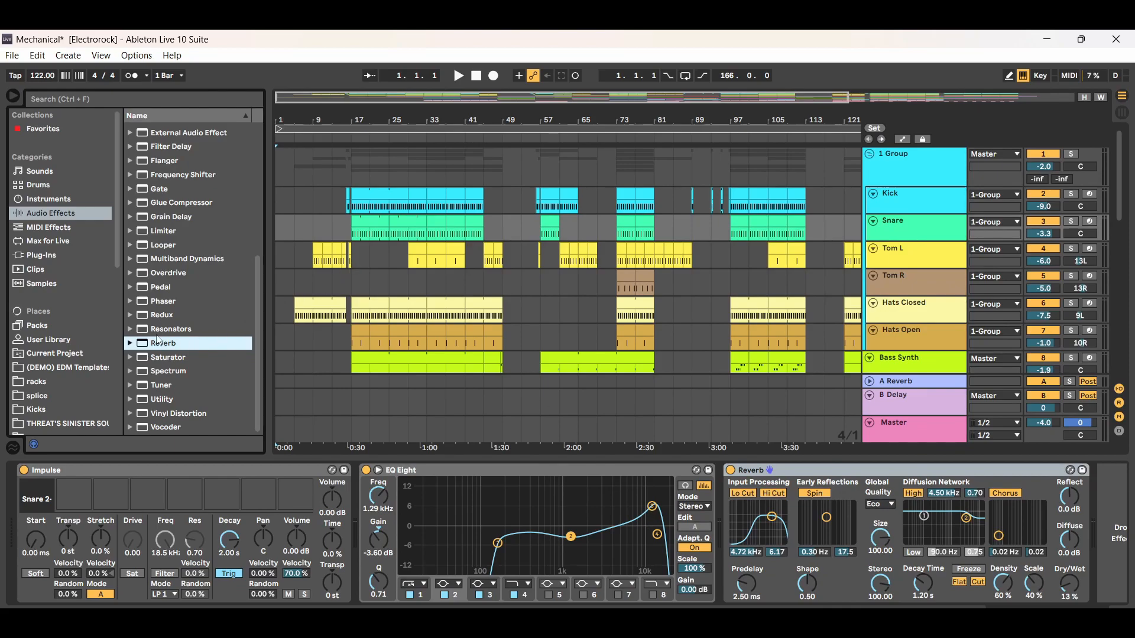
pyautogui.click(130, 345)
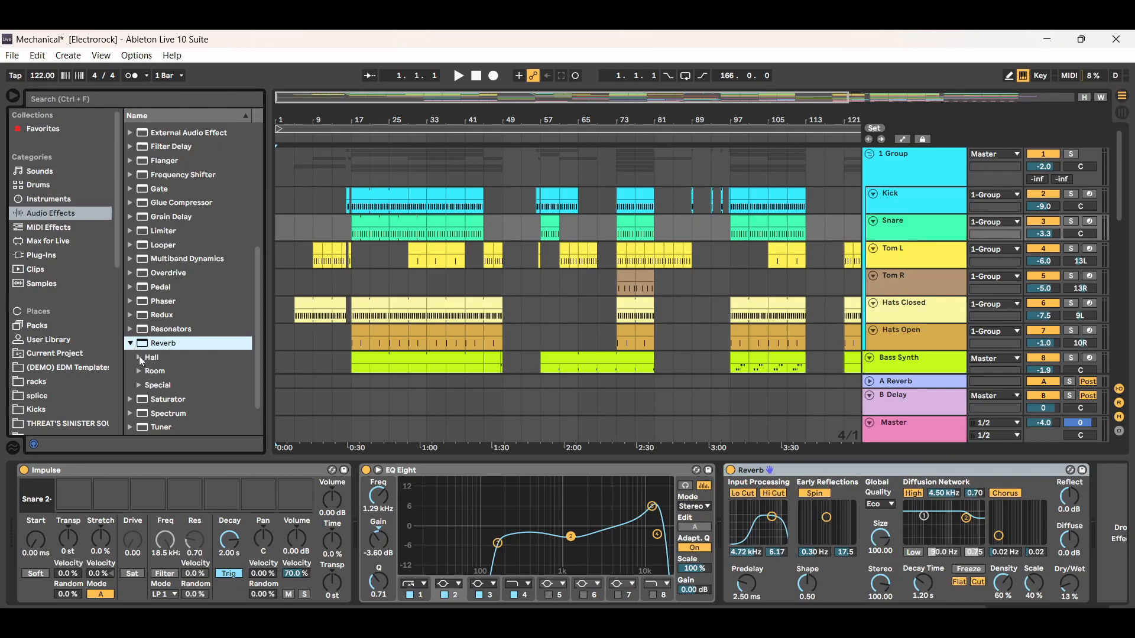
pyautogui.click(139, 357)
pyautogui.click(140, 357)
pyautogui.click(130, 343)
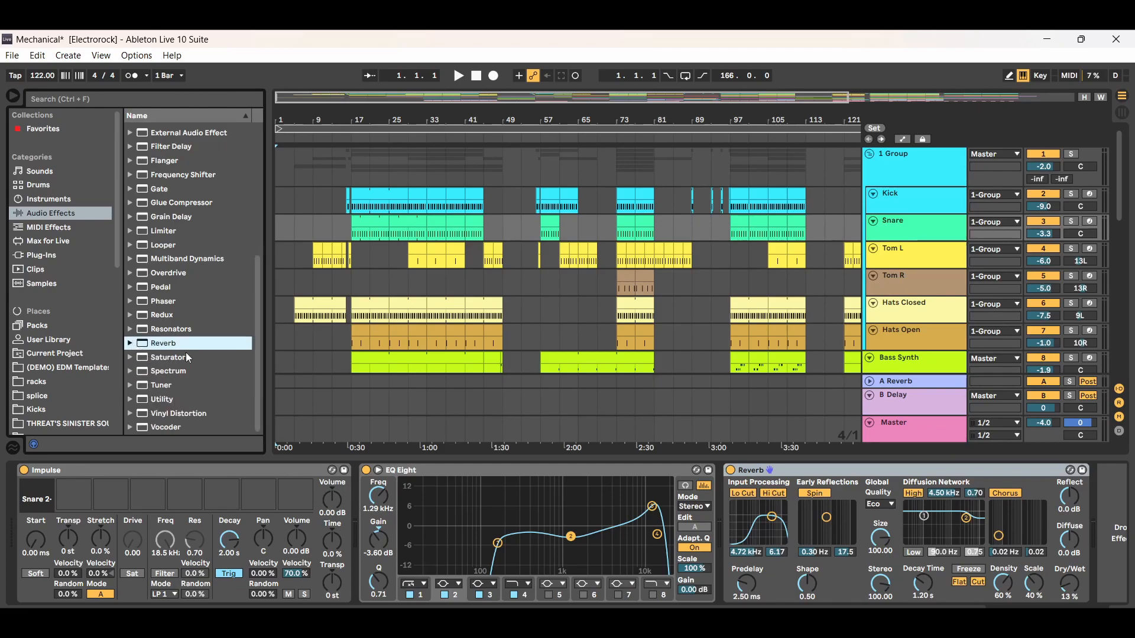
# - Go back to EQ Eight in the audio effects list and view its presets
pyautogui.moveTo(256, 326); pyautogui.dragTo(261, 257)
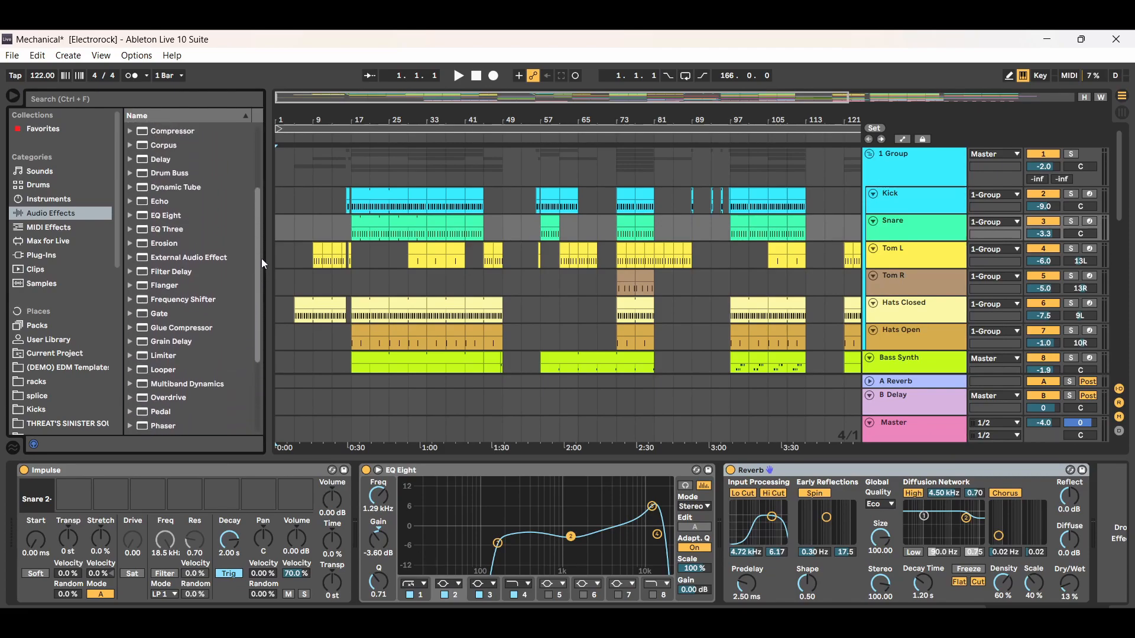
pyautogui.click(151, 217)
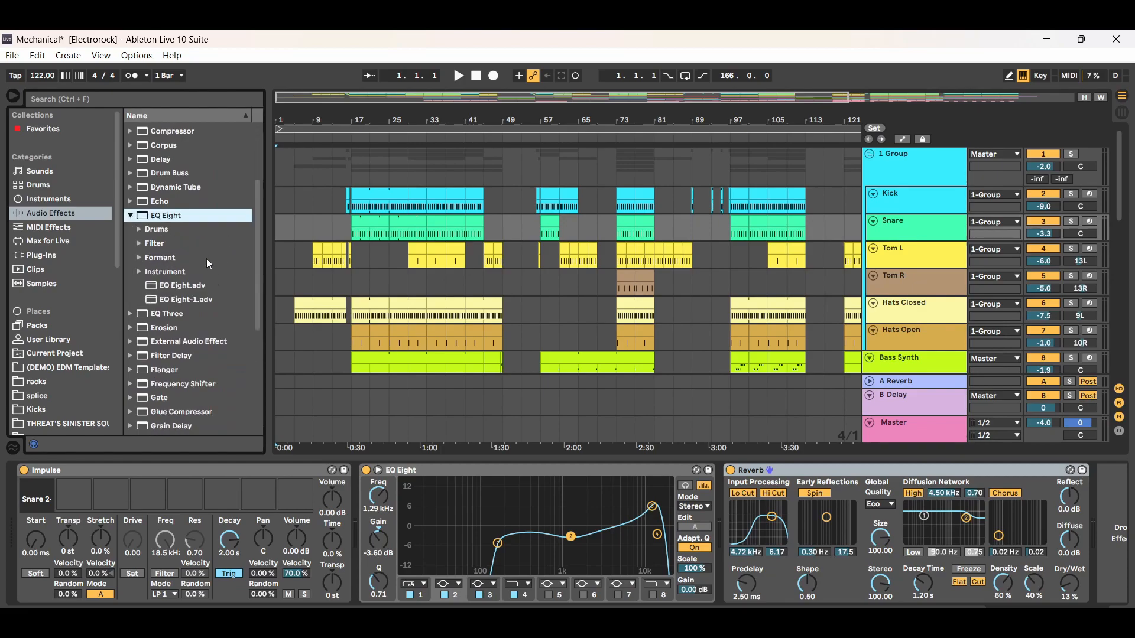
pyautogui.click(150, 217)
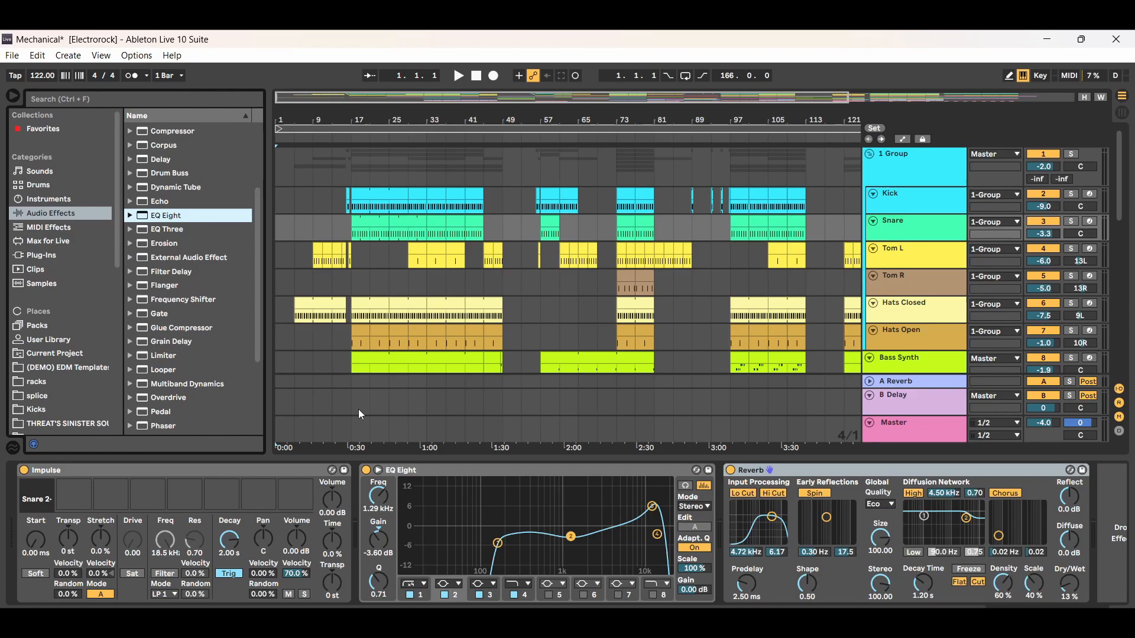
# - Try loading a default EQ Eight in place of the Snare track's equalizer, and undo the replacement
pyautogui.moveTo(169, 220); pyautogui.dragTo(376, 516)
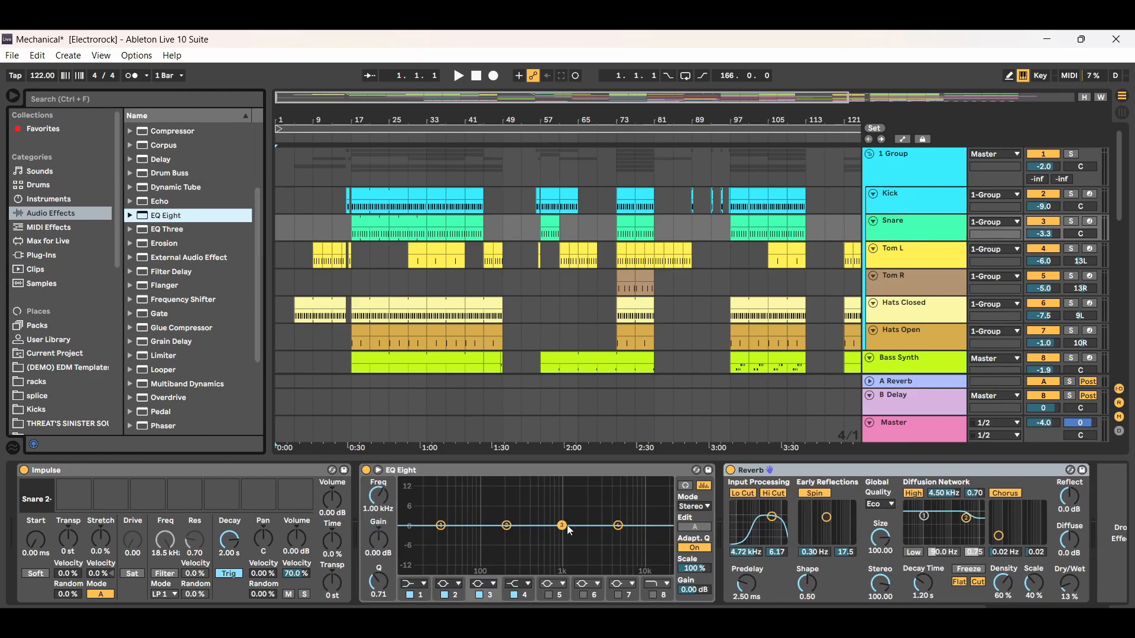
pyautogui.click(38, 55)
pyautogui.click(65, 71)
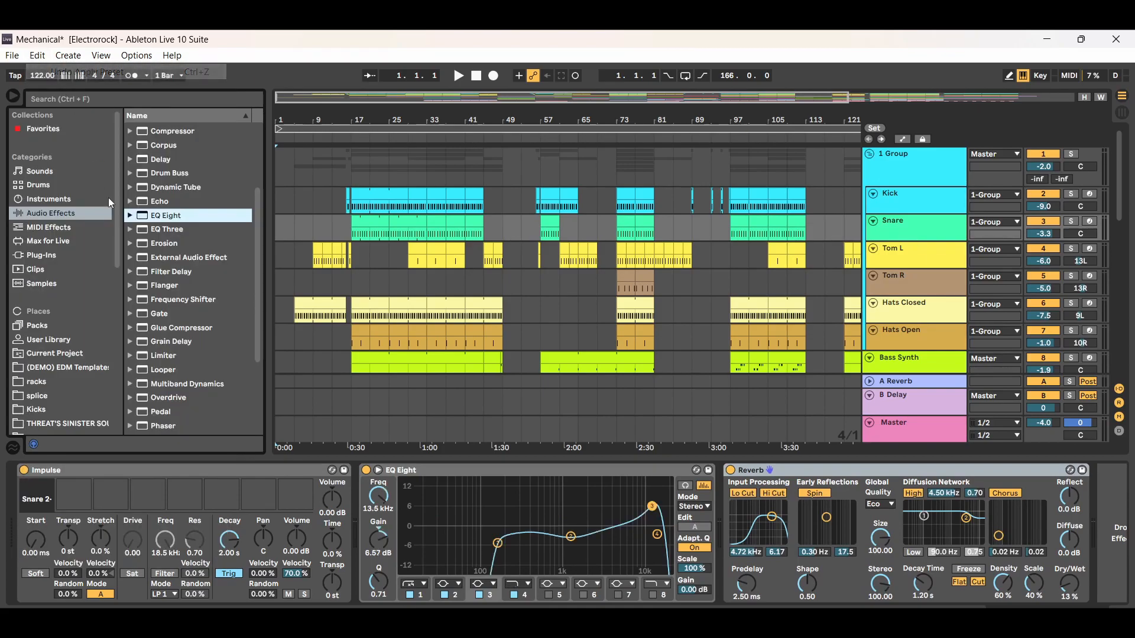
# - Add a default EQ Eight before the Snare track's Reverb and delete it again
pyautogui.moveTo(166, 215); pyautogui.dragTo(836, 540)
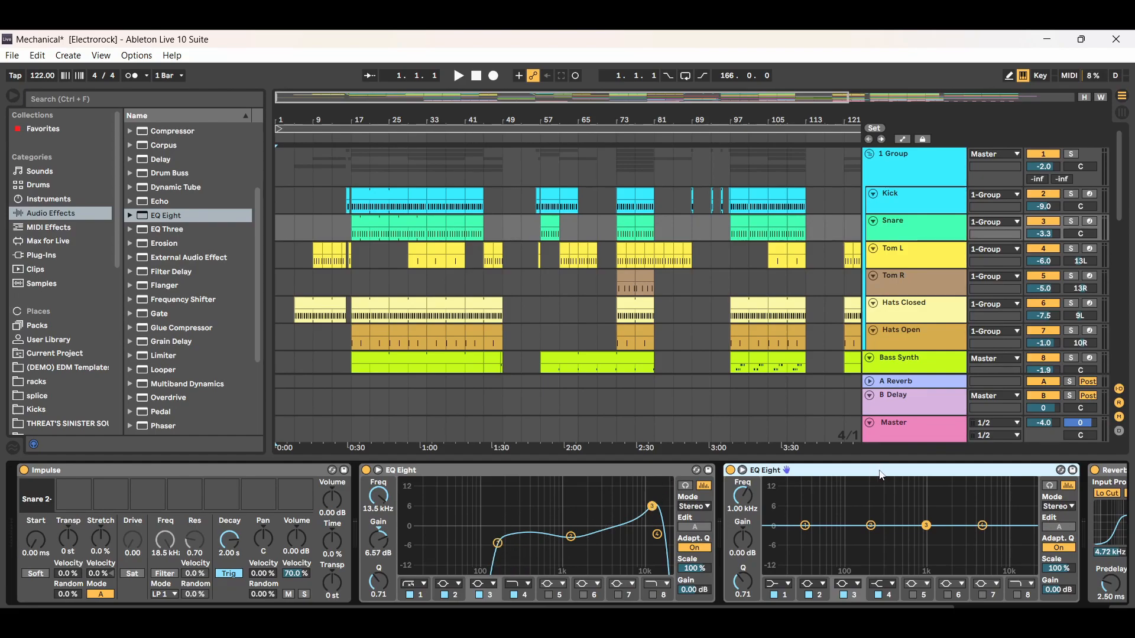
pyautogui.press('Delete')
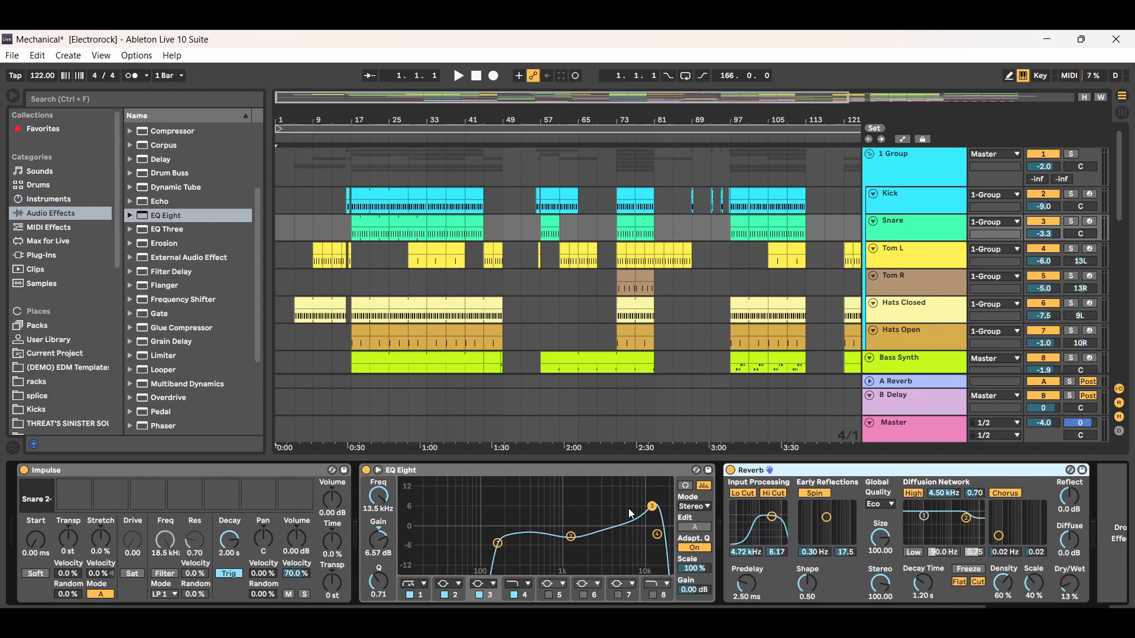
# - Compare the Kick and Snare device chains by alternating between the two tracks and their clips at bar 17
pyautogui.click(928, 200)
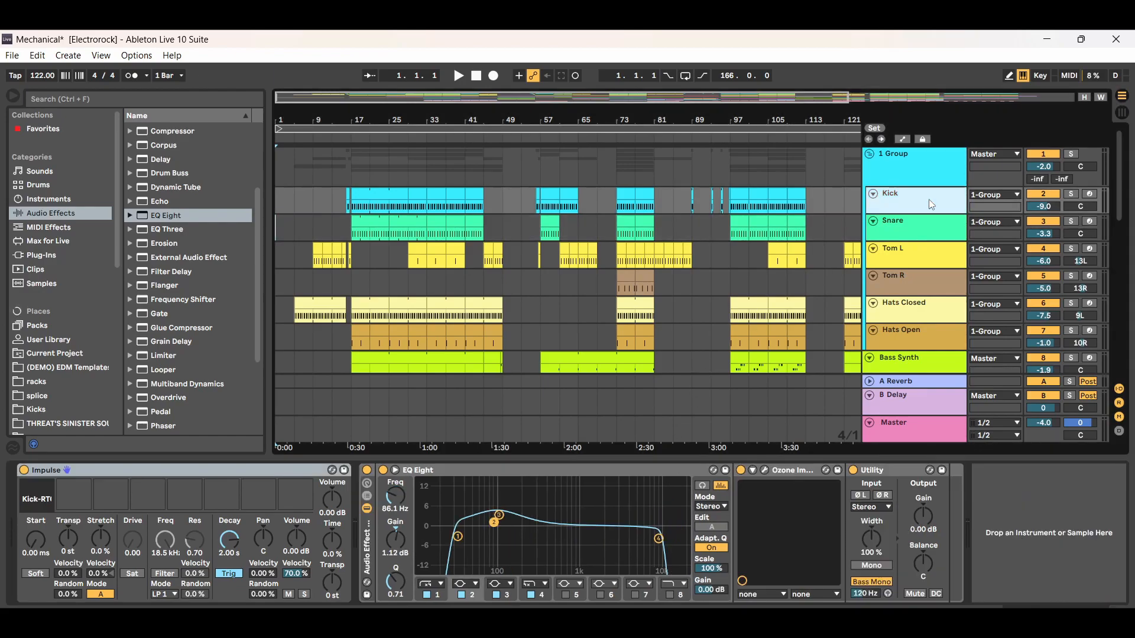
pyautogui.click(920, 227)
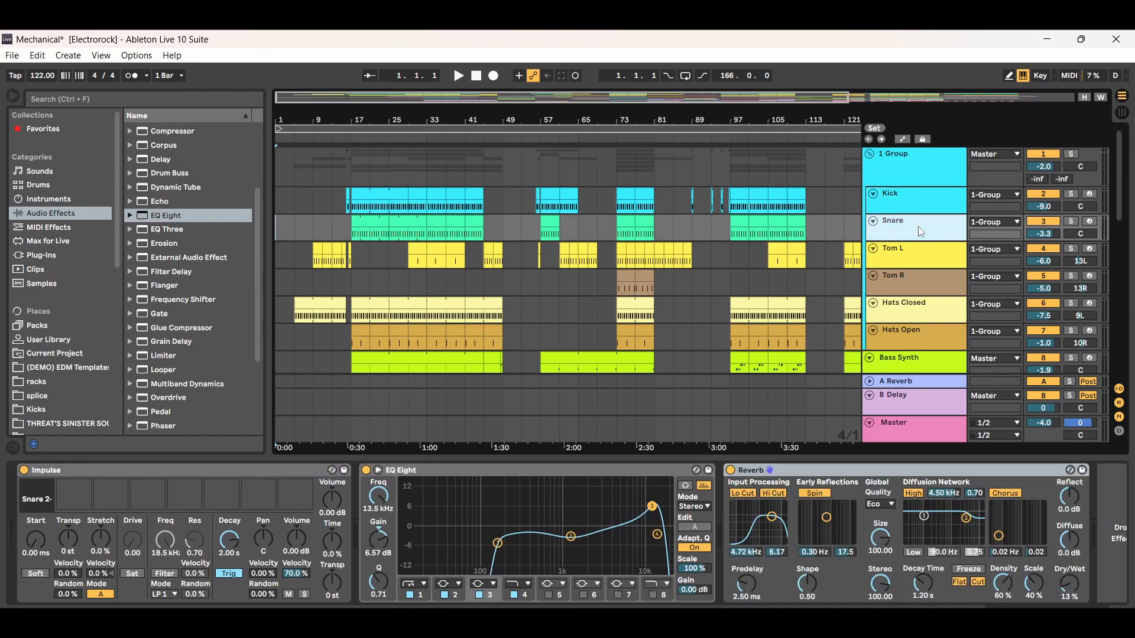
pyautogui.click(376, 196)
pyautogui.click(375, 223)
pyautogui.click(378, 196)
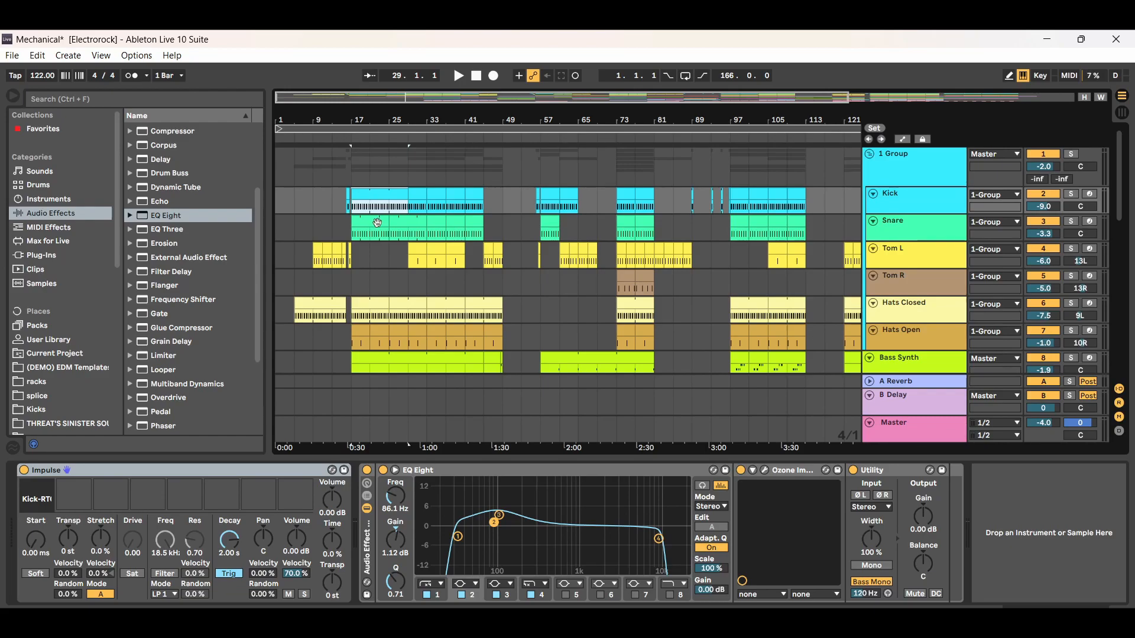
pyautogui.click(379, 222)
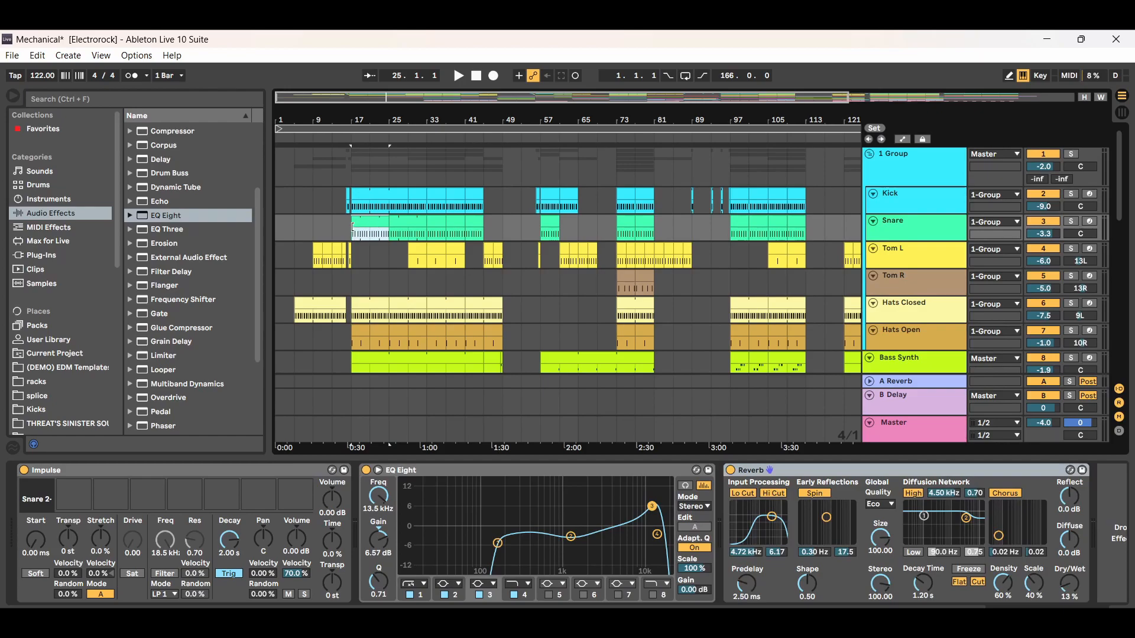
# - Select the Kick clip at bar 17, play the arrangement and stop playback around bar 25
pyautogui.click(361, 196)
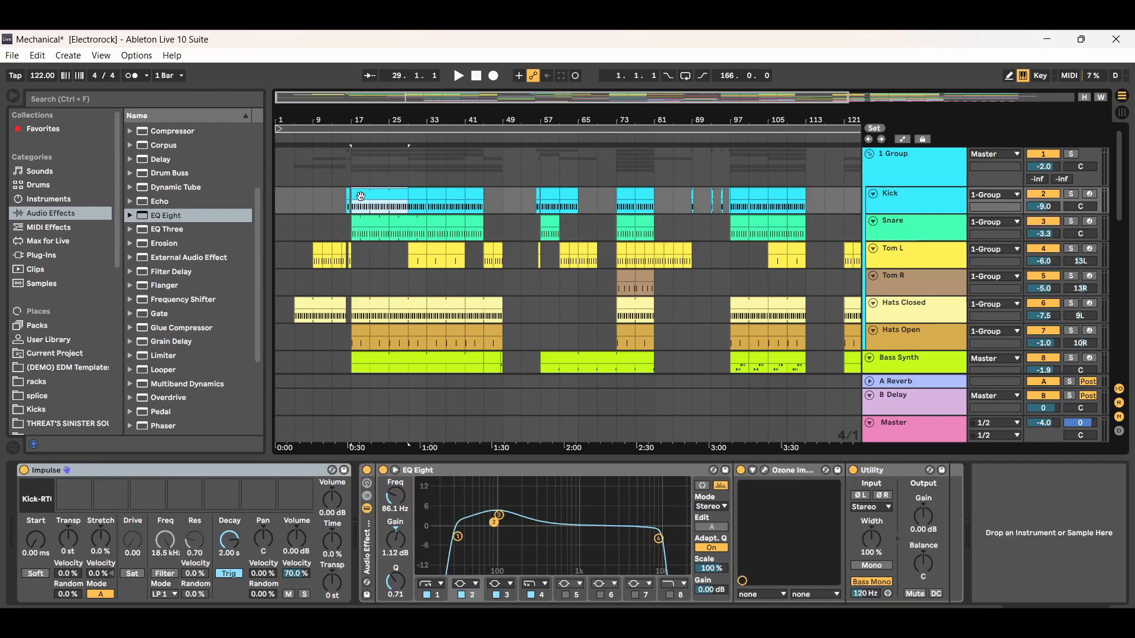
pyautogui.click(459, 77)
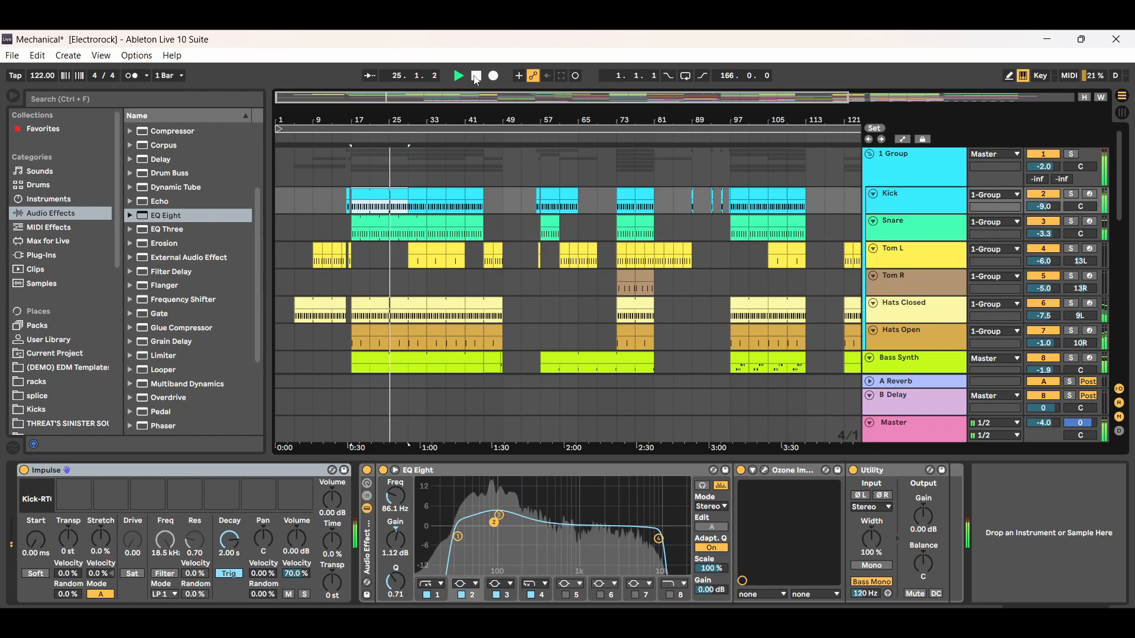
pyautogui.click(476, 76)
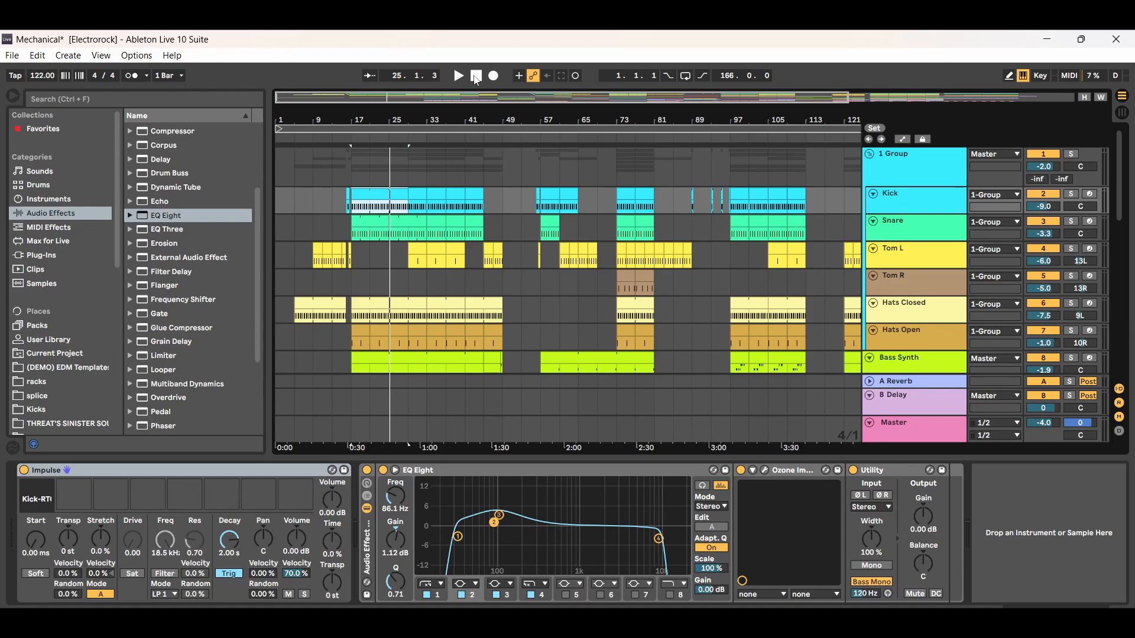
# - Select the Snare track's Reverb, hide the device chain and show the full length of the arrangement
pyautogui.click(903, 235)
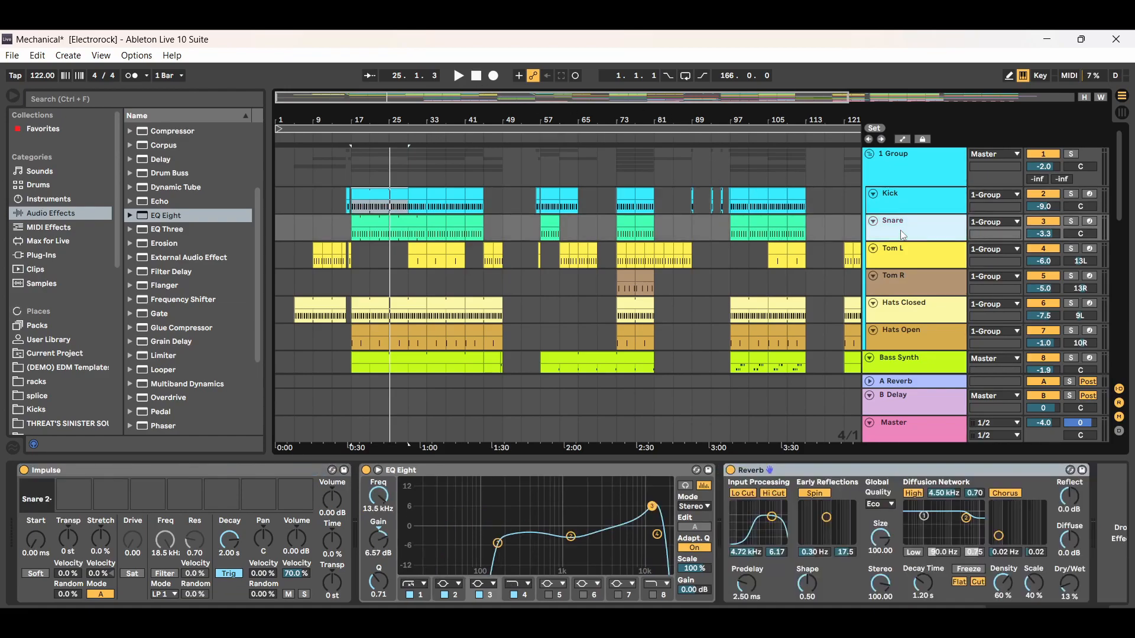
pyautogui.click(875, 477)
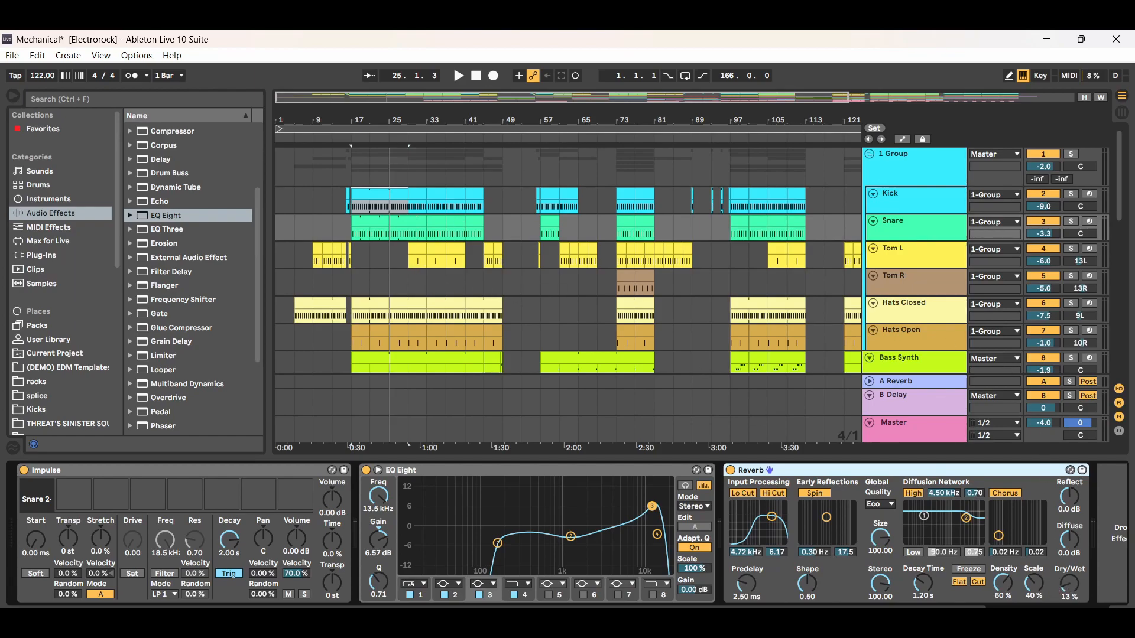
pyautogui.hotkey('ctrl', 'alt', 'l')
pyautogui.moveTo(456, 97); pyautogui.dragTo(456, 70)
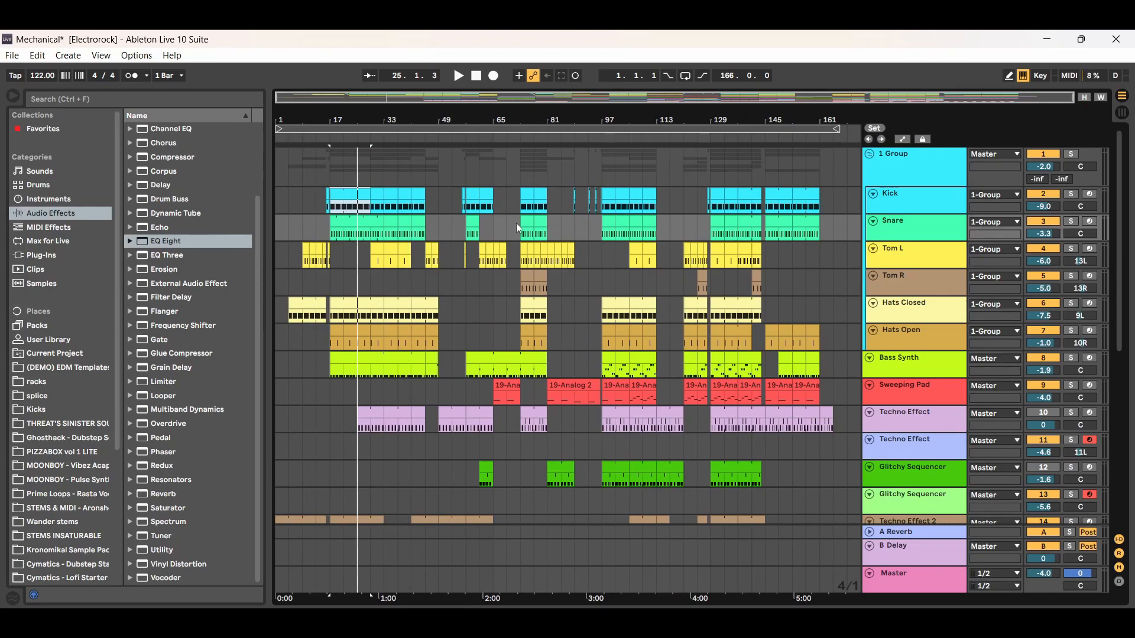
# - View the MIDI notes of the Snare clip at bar 25 and return to the full arrangement
pyautogui.click(904, 225)
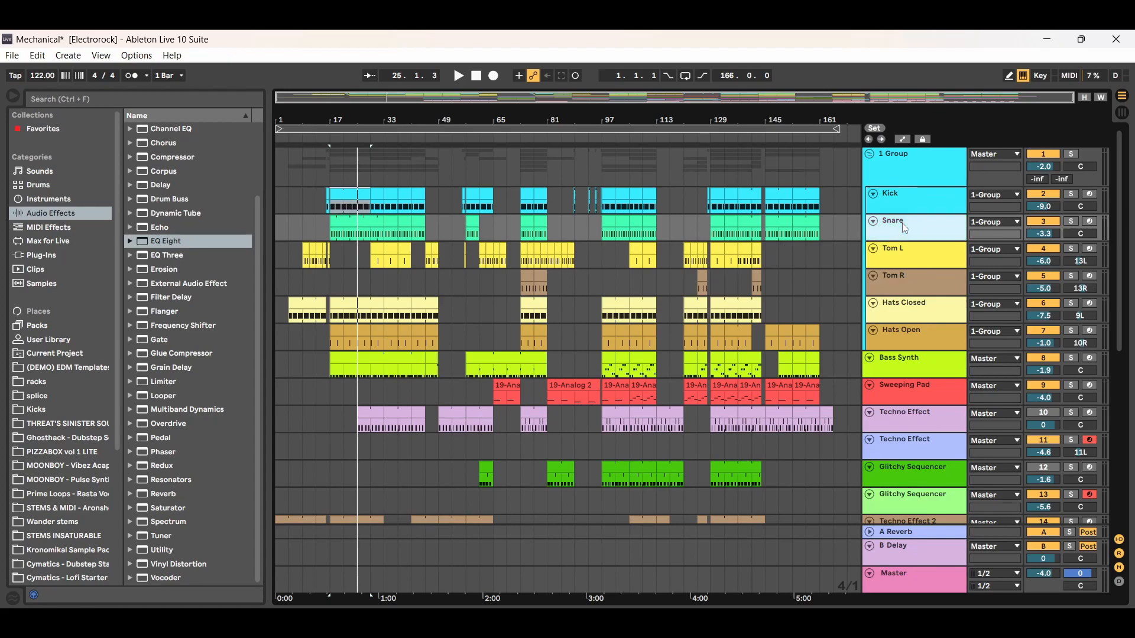
pyautogui.doubleClick(367, 223)
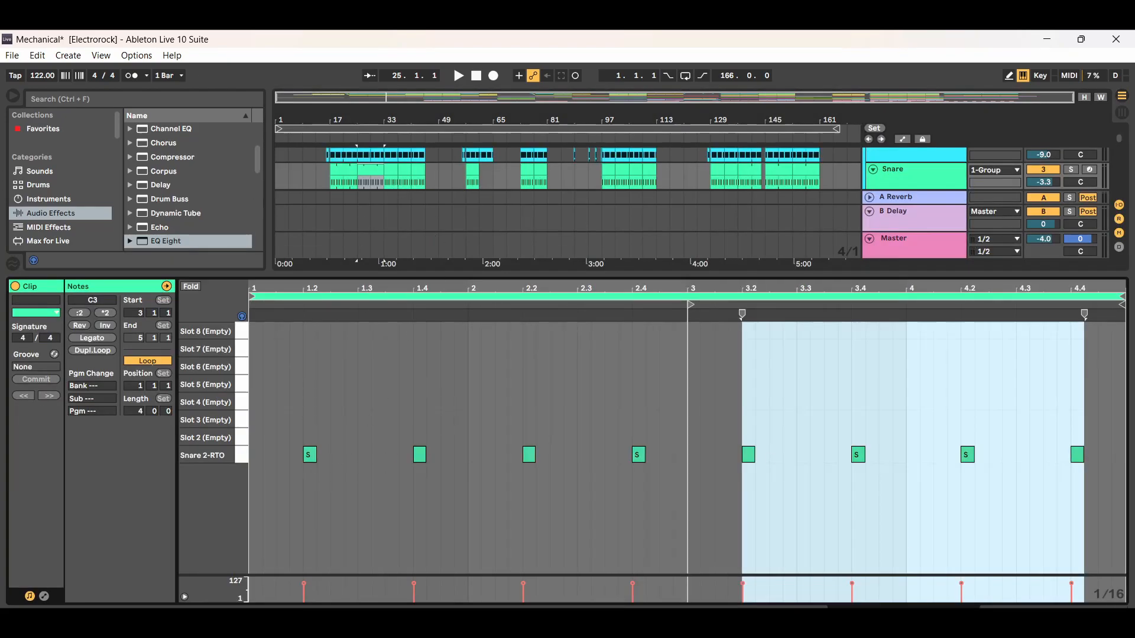
pyautogui.hotkey('ctrl', 'alt', 'l')
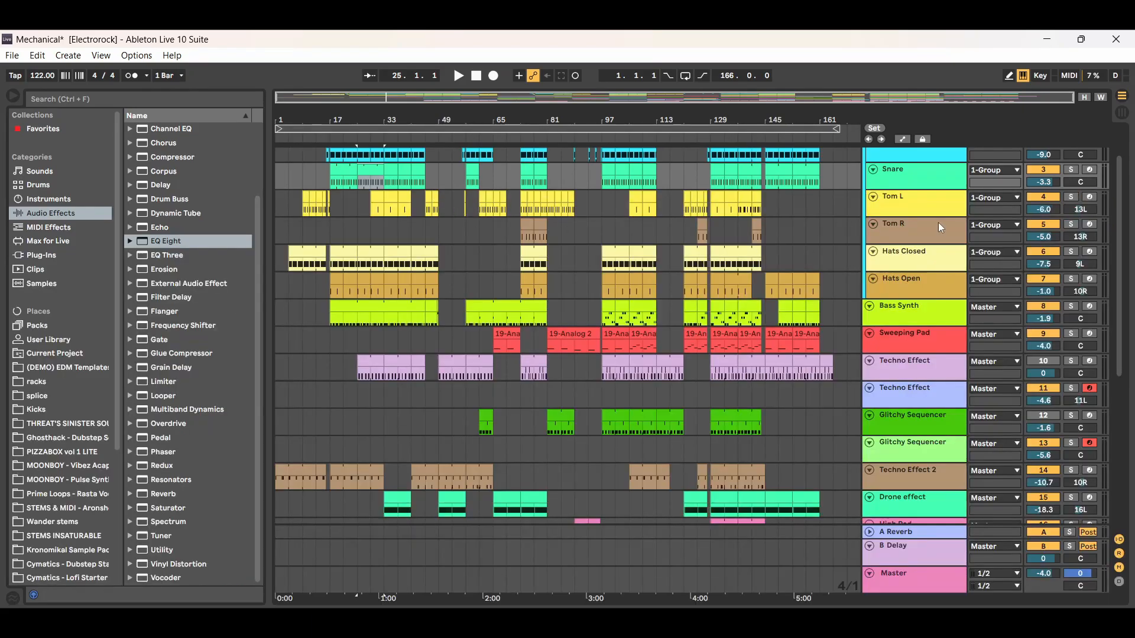
# - View the MIDI notes of the Kick clip at bar 17 and return to the full arrangement
pyautogui.scroll(2, 532, 207)
pyautogui.click(358, 195)
pyautogui.doubleClick(357, 195)
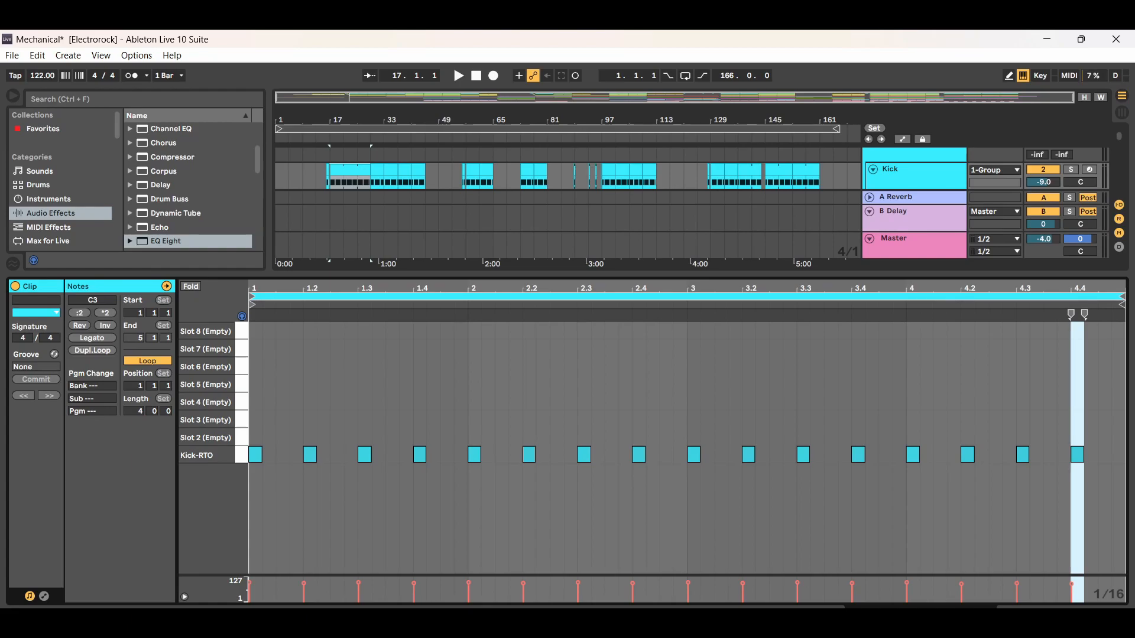
pyautogui.hotkey('ctrl', 'alt', 'l')
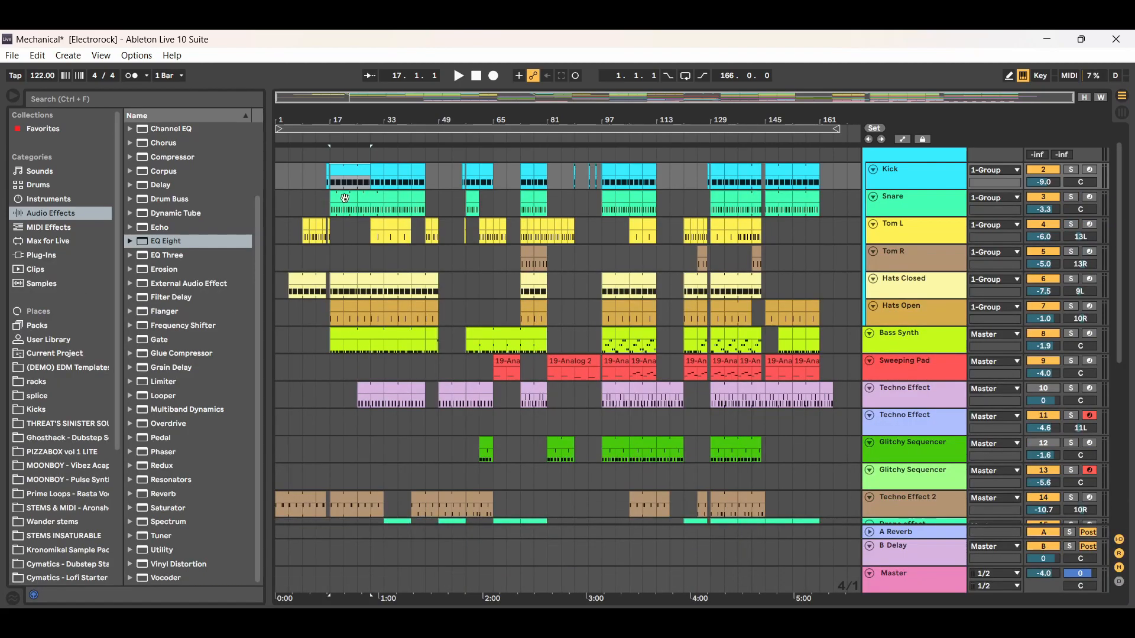
# - Examine the note patterns of the Snare clips at bars 17, 97 and 137, returning to the full arrangement after each
pyautogui.doubleClick(341, 196)
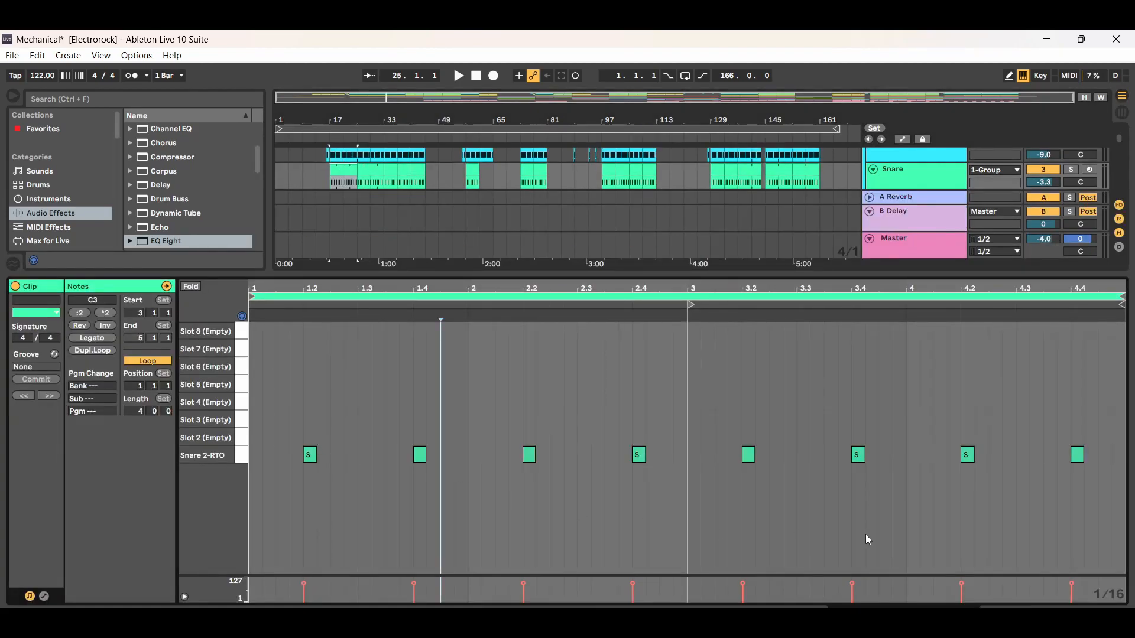
pyautogui.hotkey('ctrl', 'alt', 'l')
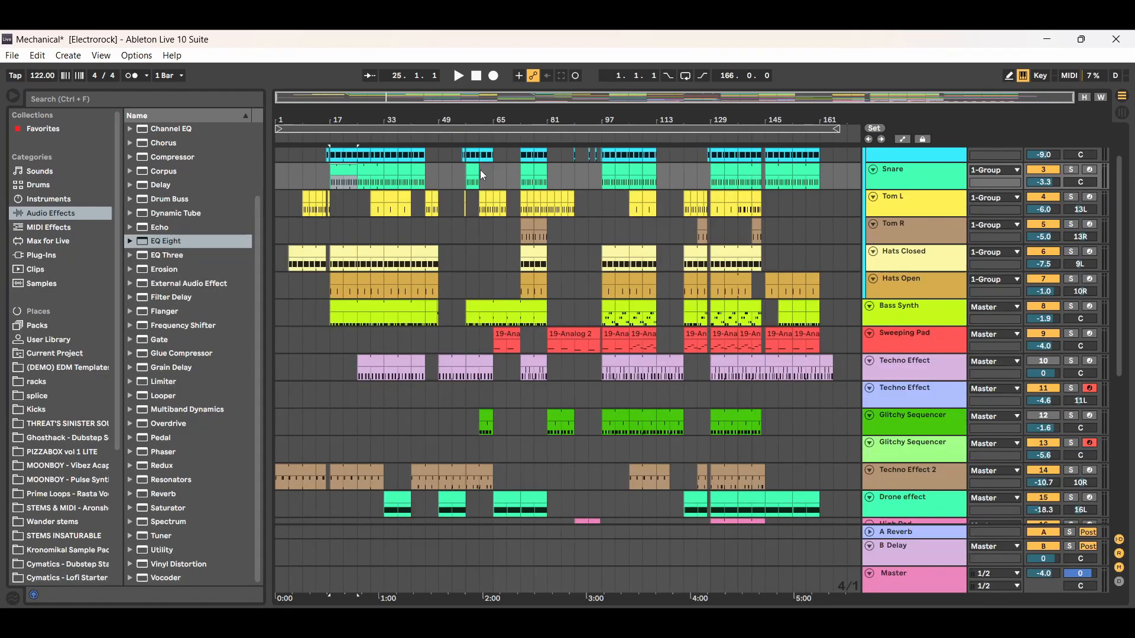
pyautogui.doubleClick(610, 172)
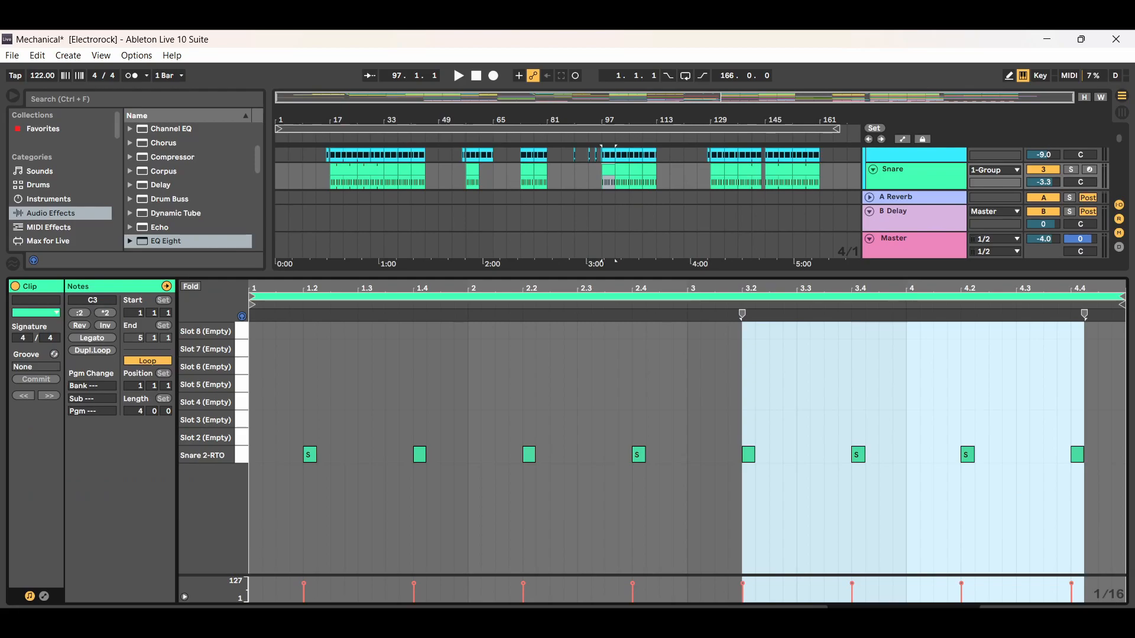
pyautogui.hotkey('ctrl', 'alt', 'l')
pyautogui.doubleClick(748, 170)
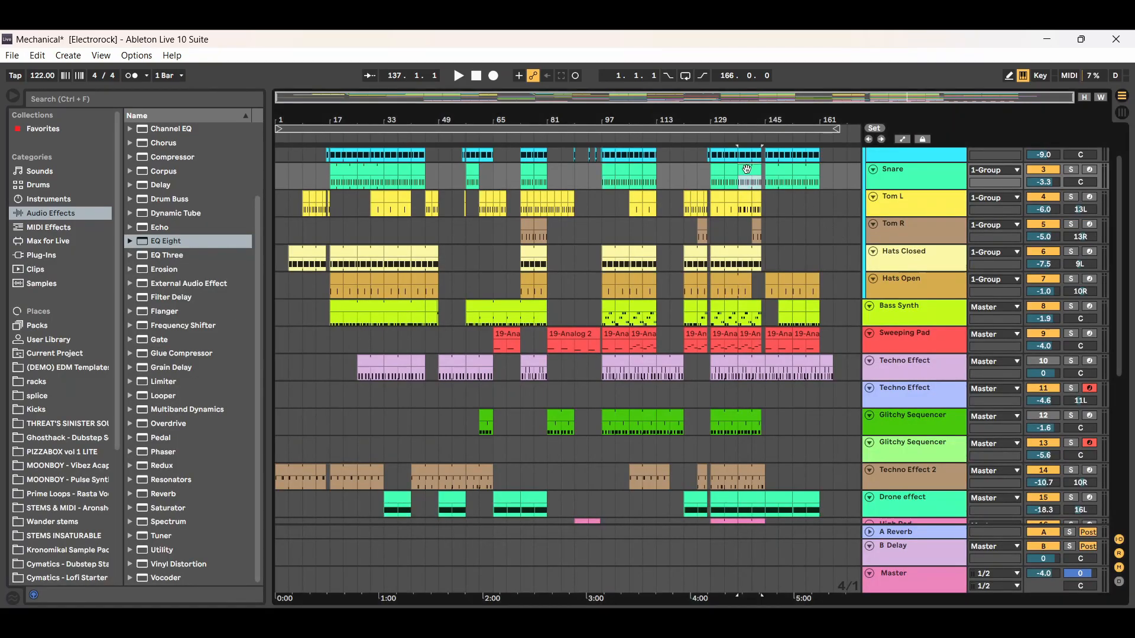
pyautogui.hotkey('ctrl', 'alt', 'l')
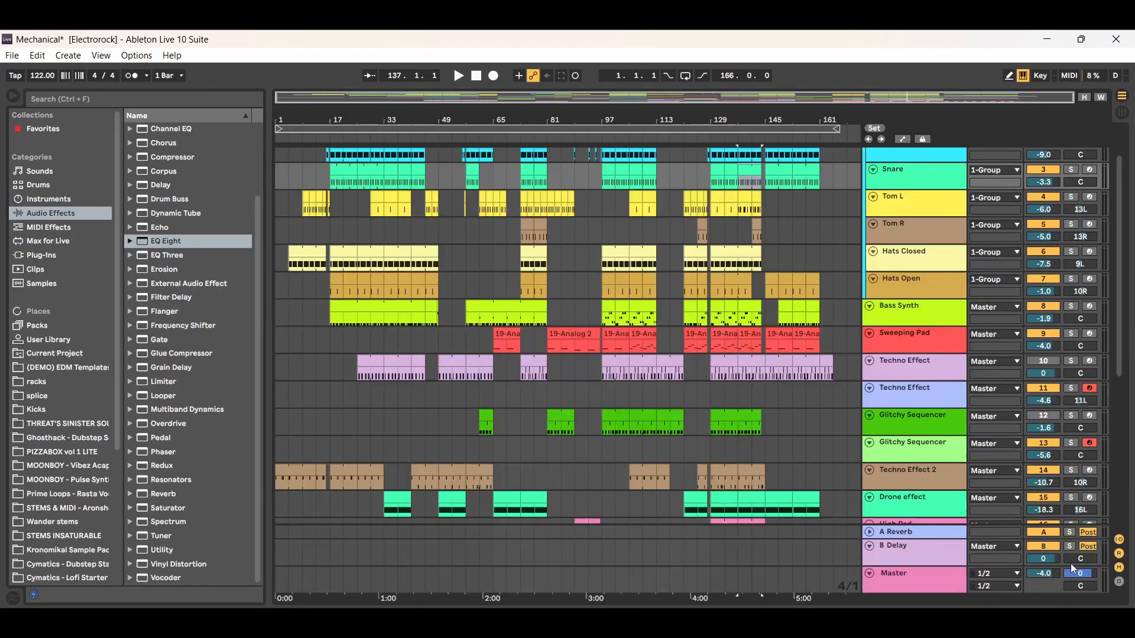